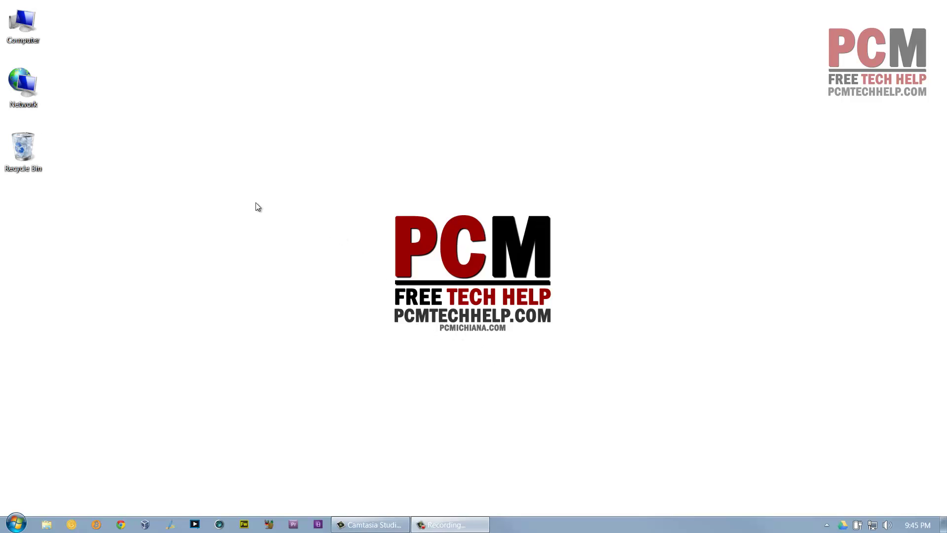
# - Start Snagit setup from the DVD RW Drive (F:) in Computer, then close the Explorer window
pyautogui.doubleClick(24, 22)
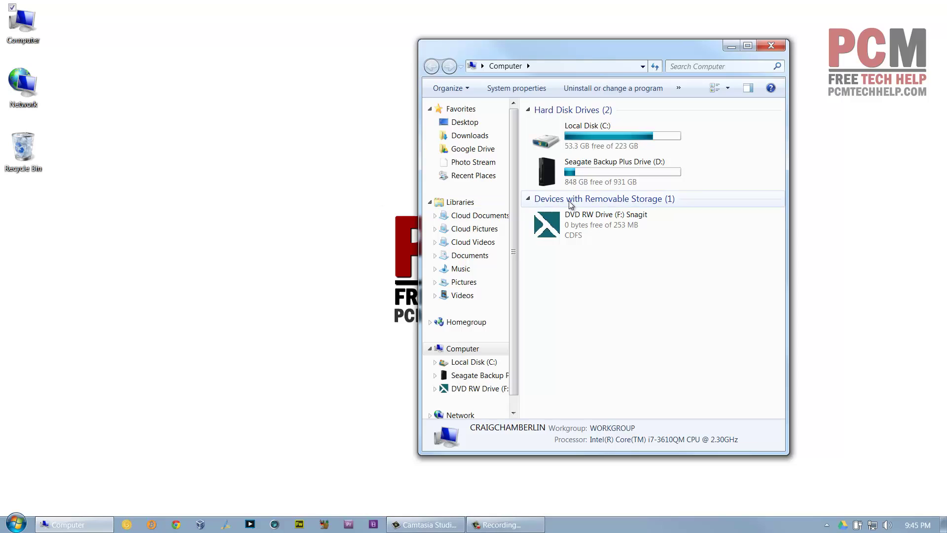
pyautogui.click(587, 228)
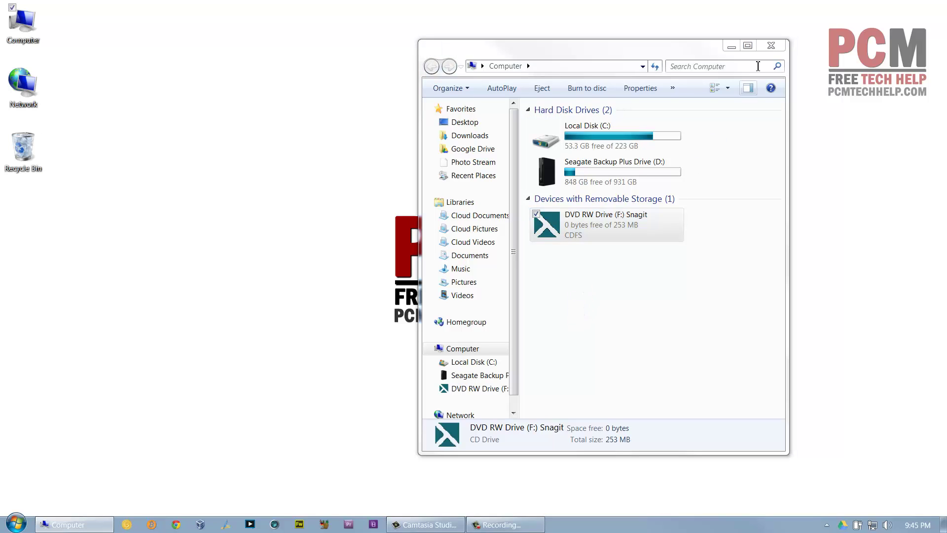
pyautogui.click(770, 45)
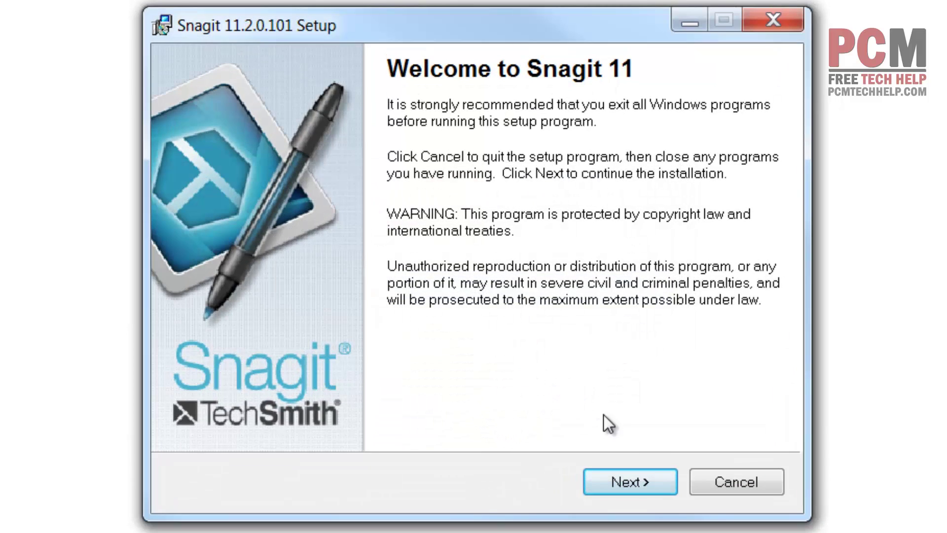
# - Accept the Snagit license agreement
pyautogui.click(624, 480)
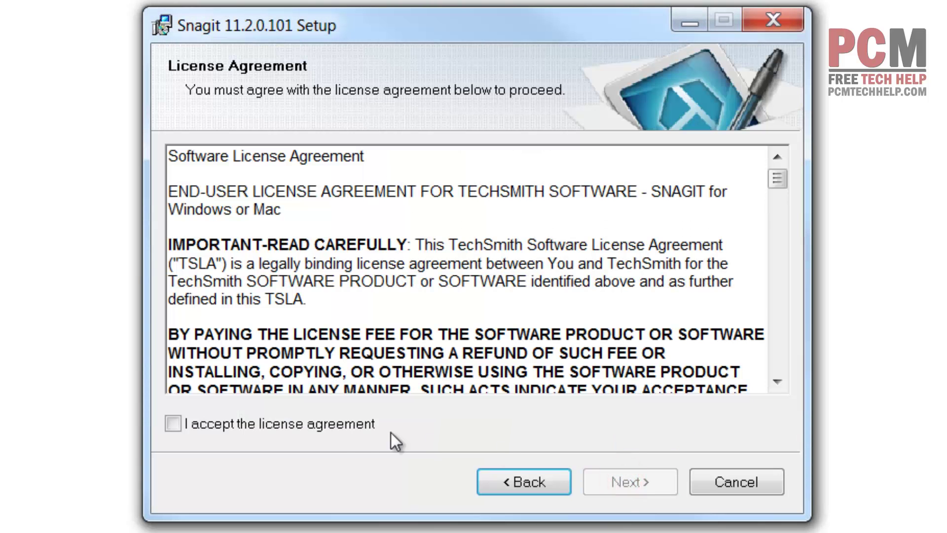
pyautogui.click(332, 420)
pyautogui.click(624, 478)
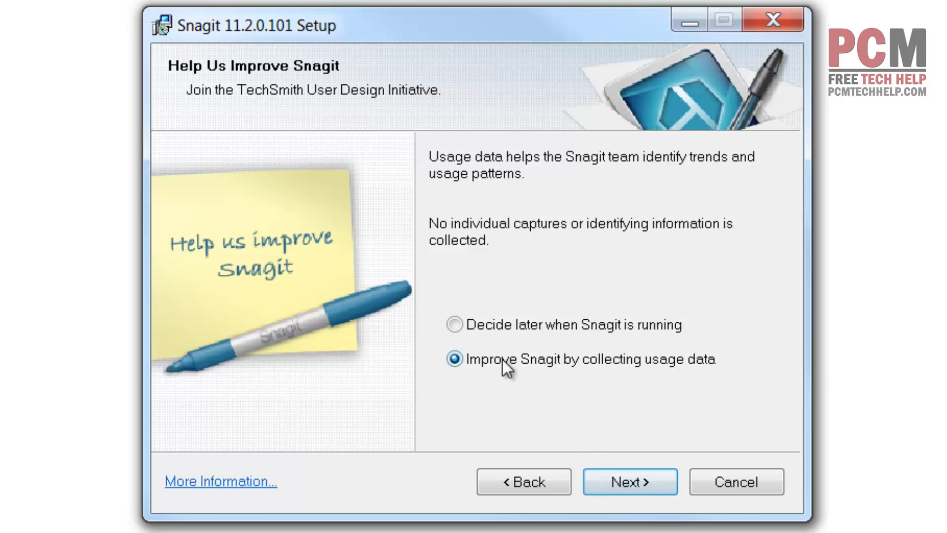
# - Choose a Licensed installation and enter the software key
pyautogui.click(663, 475)
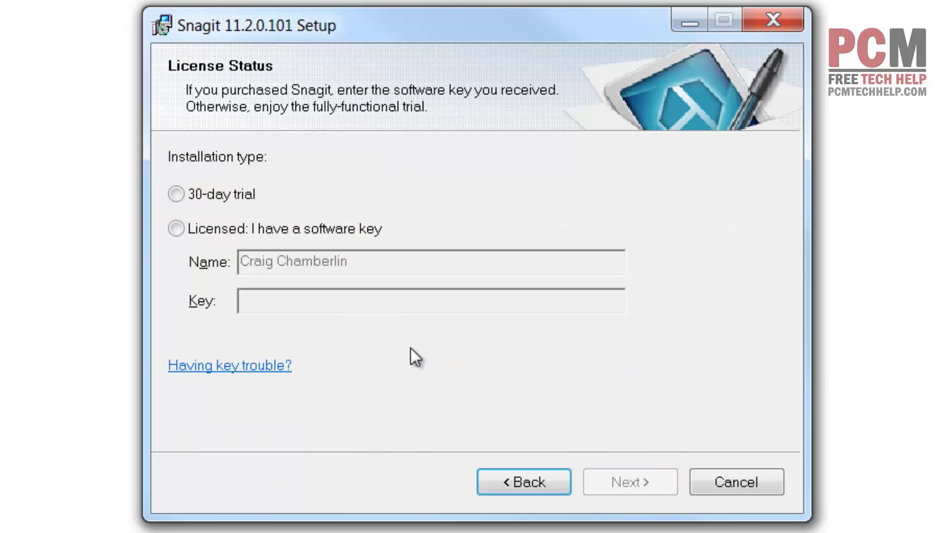
pyautogui.click(228, 228)
pyautogui.click(279, 302)
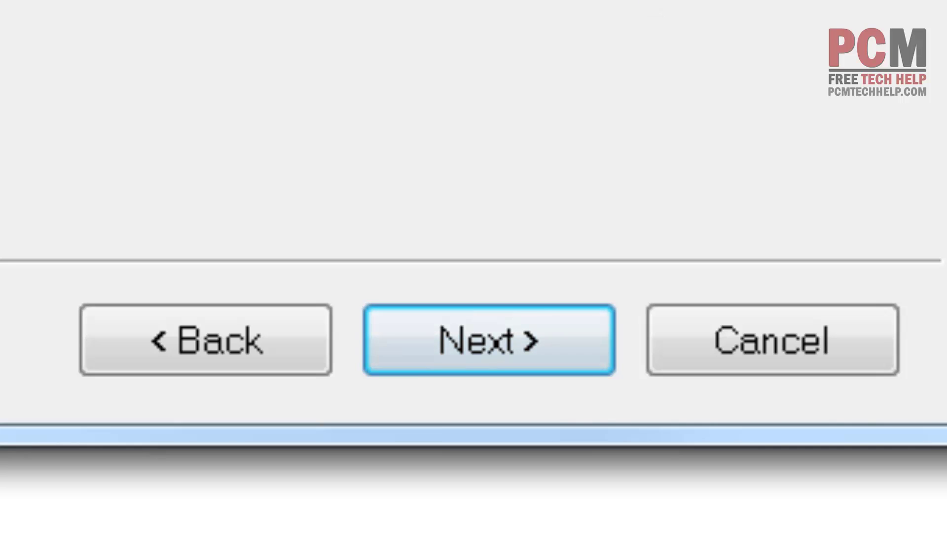
pyautogui.click(540, 313)
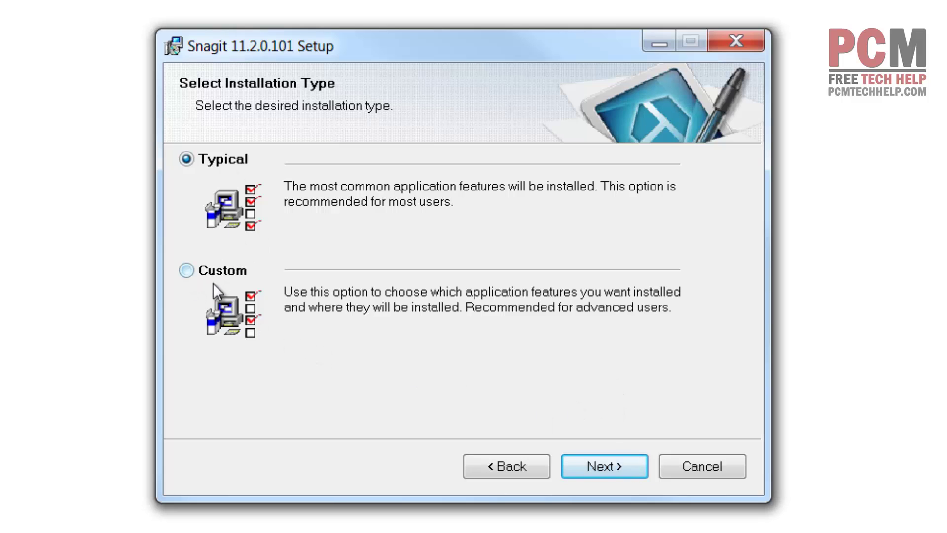
# - Choose a Custom installation and keep the default destination folder
pyautogui.click(187, 269)
pyautogui.click(600, 465)
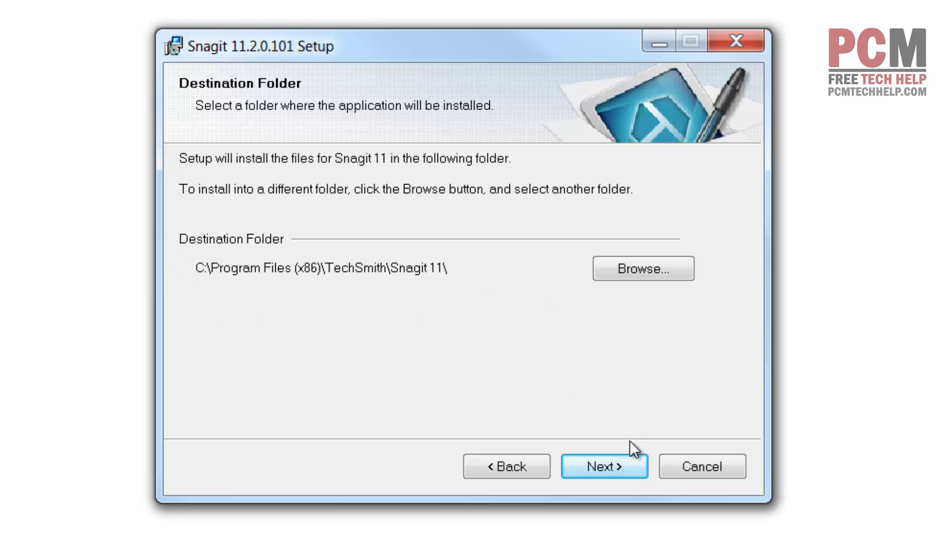
pyautogui.click(606, 464)
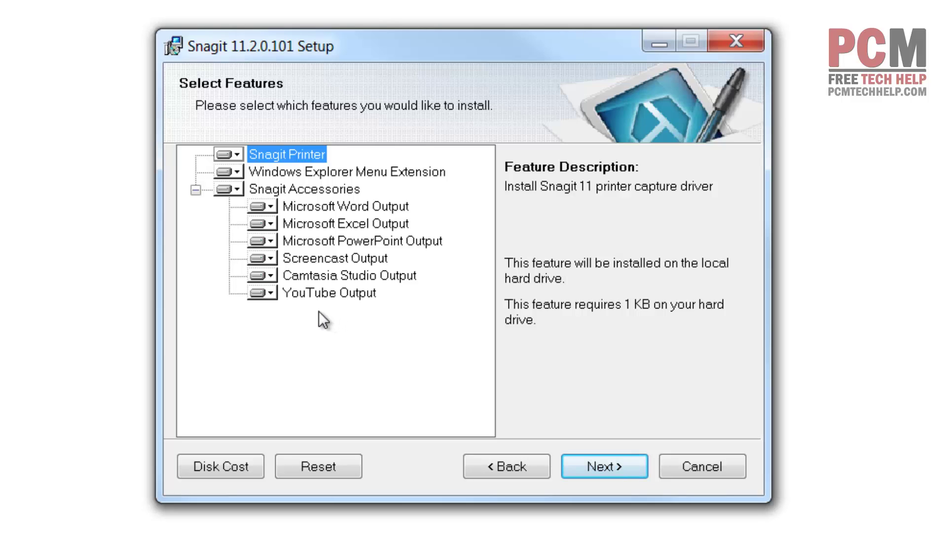
# - Keep the default features, add desktop shortcuts, and start the install
pyautogui.click(302, 294)
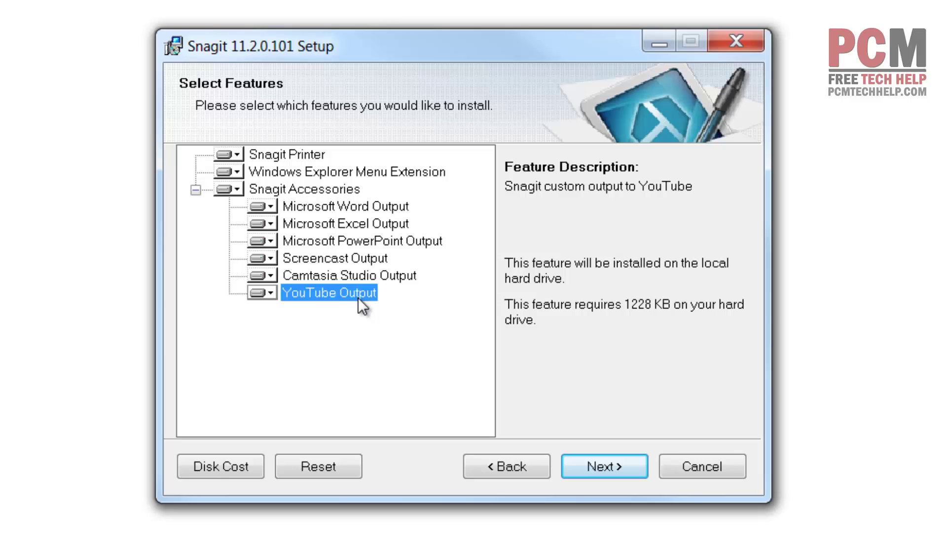
pyautogui.click(264, 173)
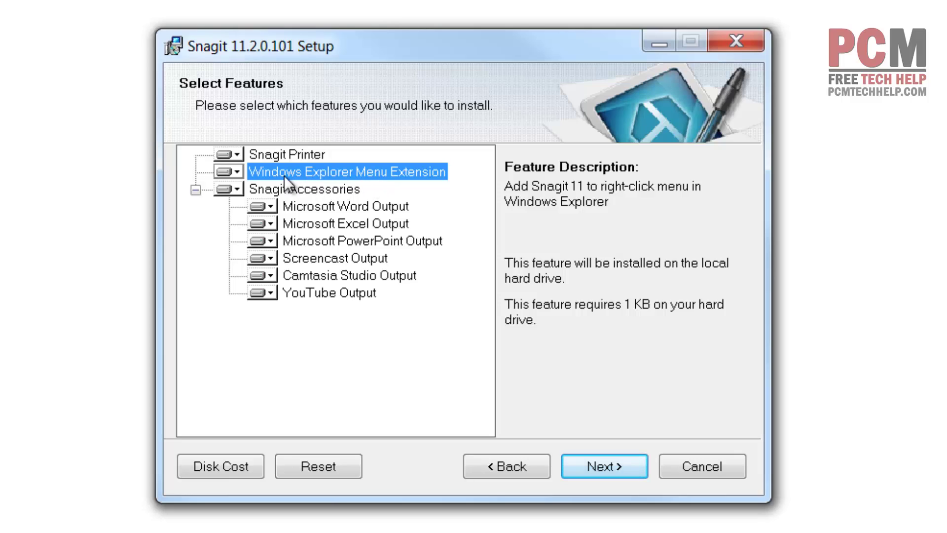
pyautogui.click(281, 156)
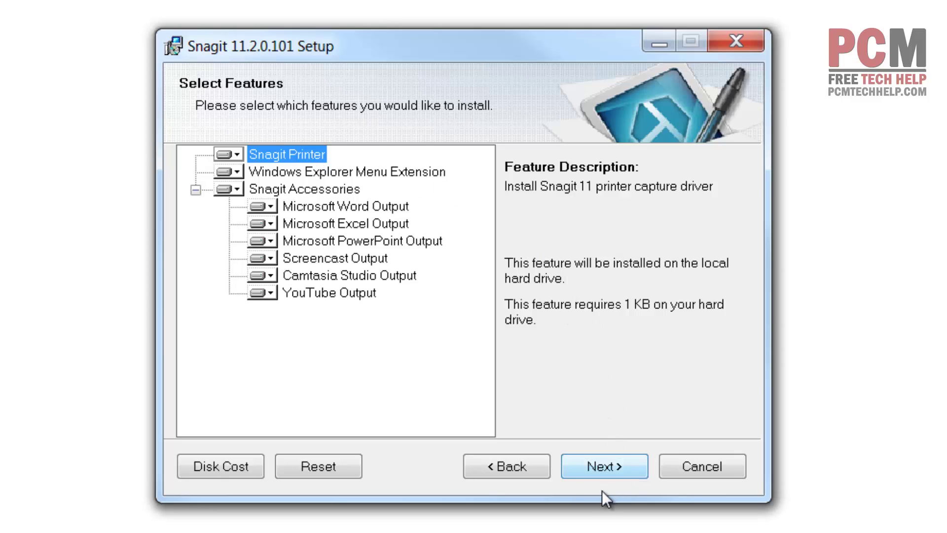
pyautogui.click(600, 477)
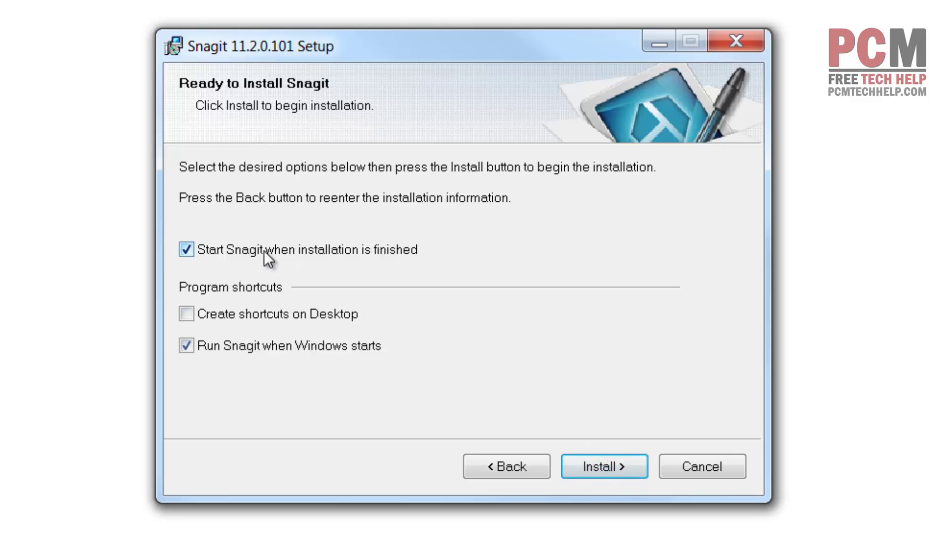
pyautogui.click(263, 315)
pyautogui.click(598, 469)
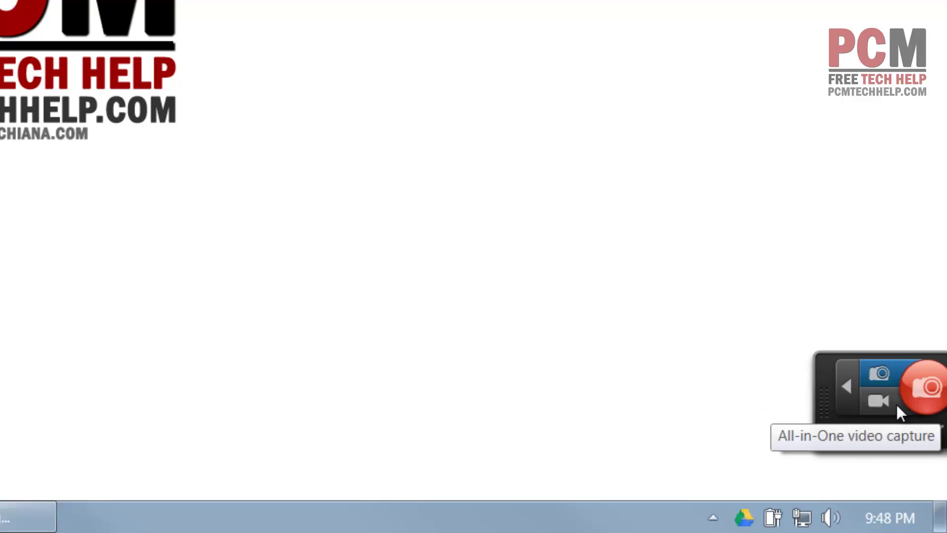
# - Take an image capture of the region around the centre PCM logo and reposition the Snagit Editor window
pyautogui.click(841, 386)
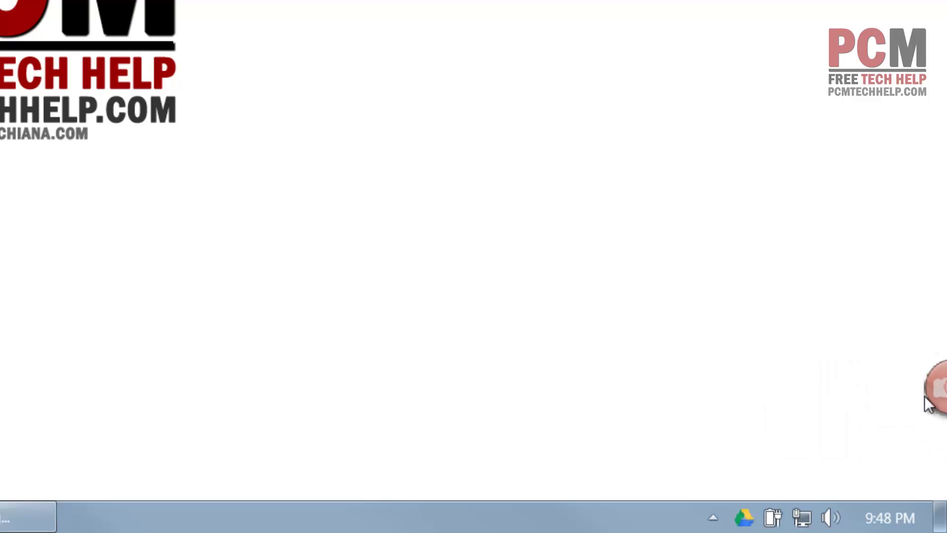
pyautogui.moveTo(929, 403)
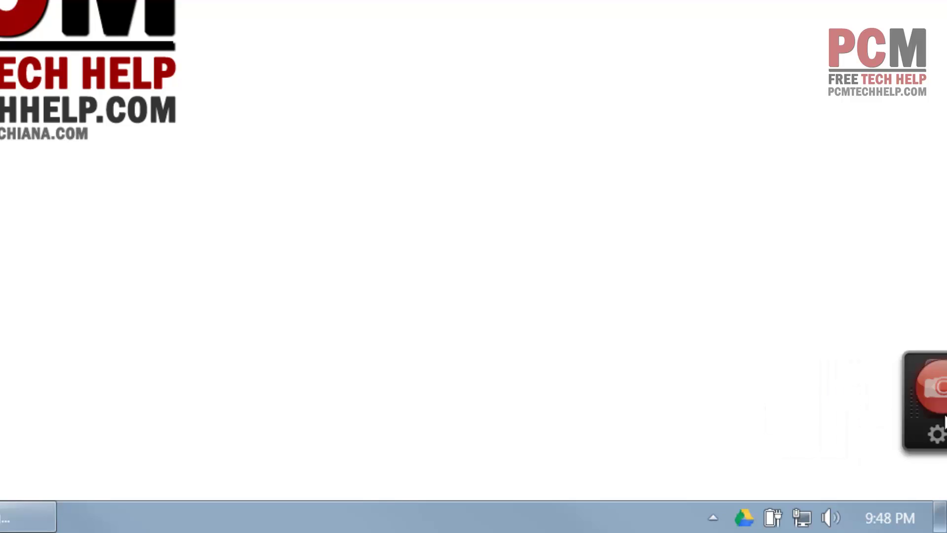
pyautogui.click(928, 390)
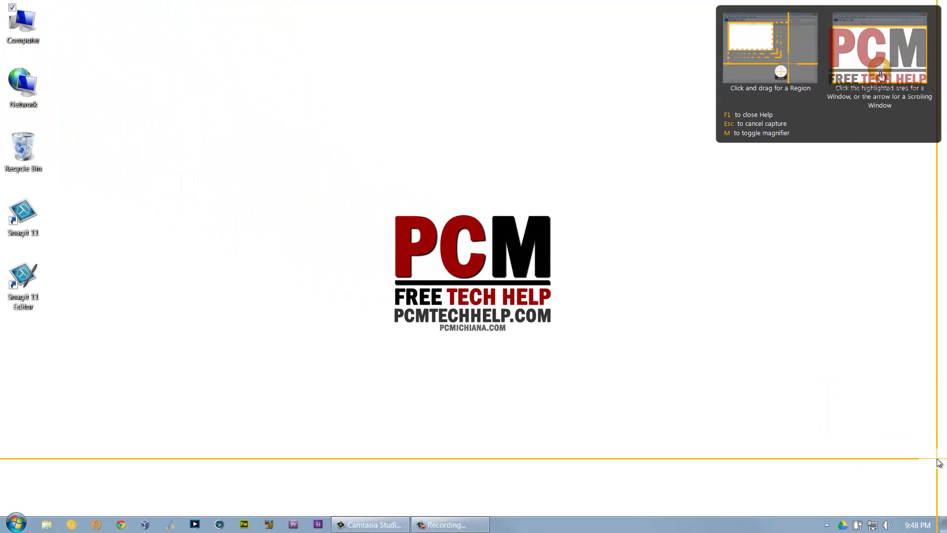
pyautogui.moveTo(338, 169); pyautogui.dragTo(613, 385)
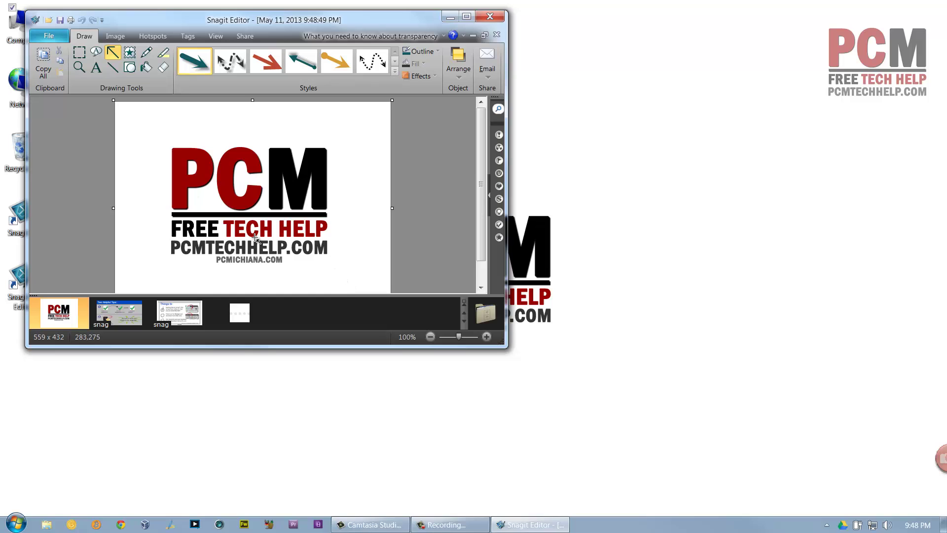
pyautogui.moveTo(183, 19); pyautogui.dragTo(301, 43)
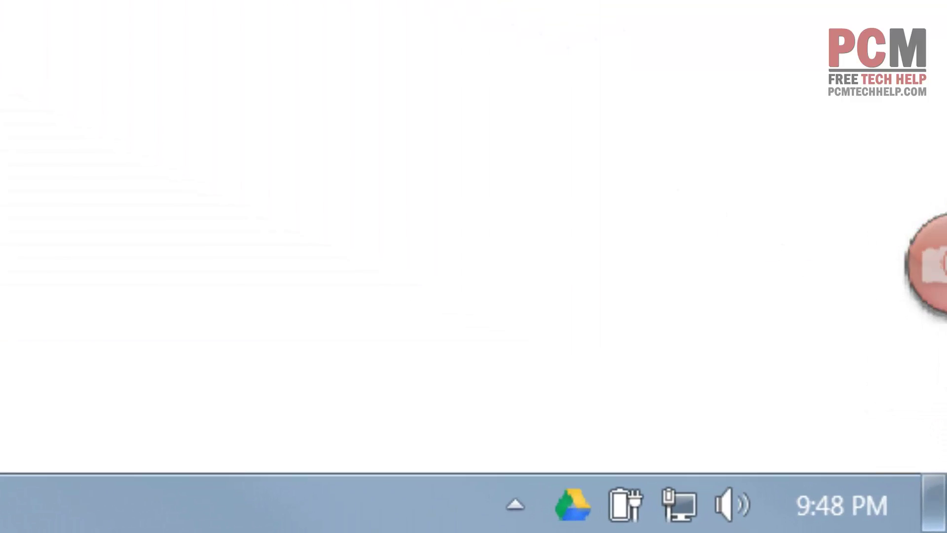
pyautogui.moveTo(919, 270)
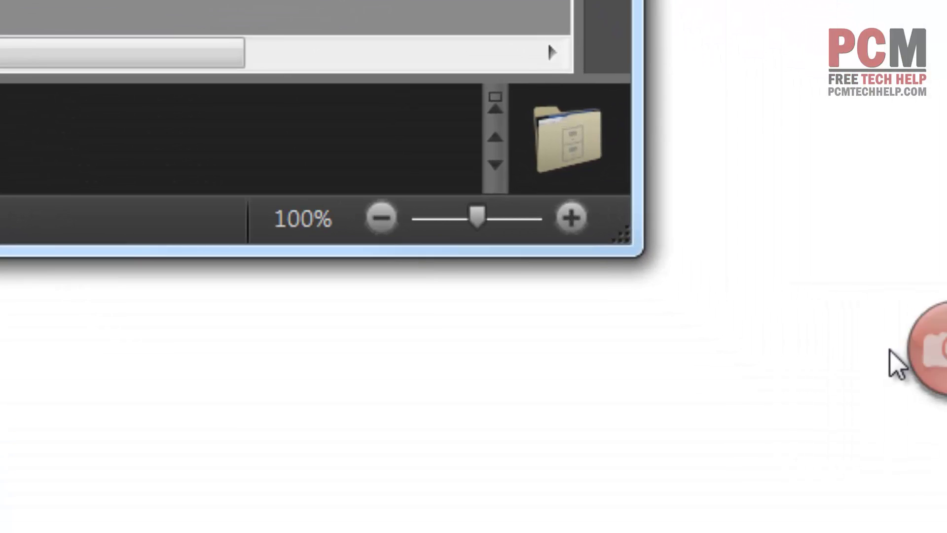
pyautogui.moveTo(898, 365)
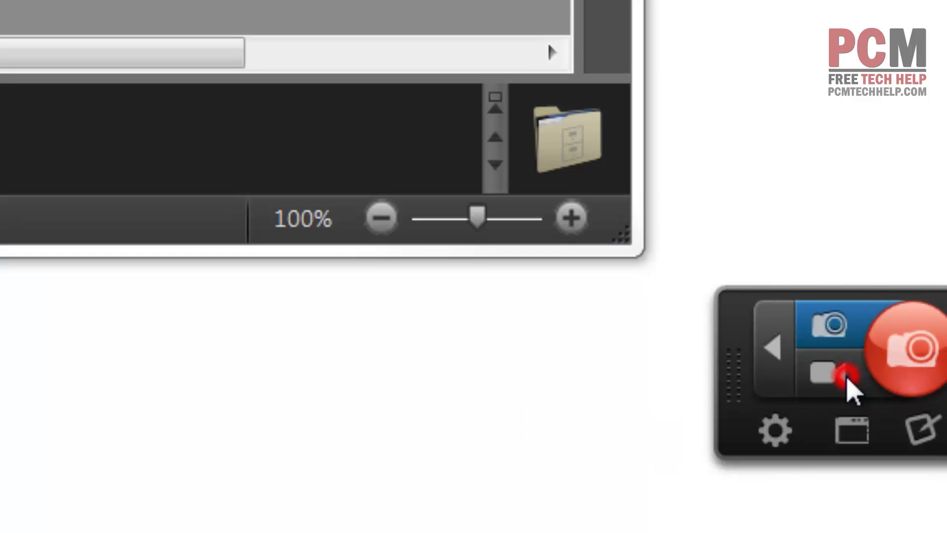
# - Switch to video capture mode, then cancel the 854 x 480 recording without recording
pyautogui.click(851, 384)
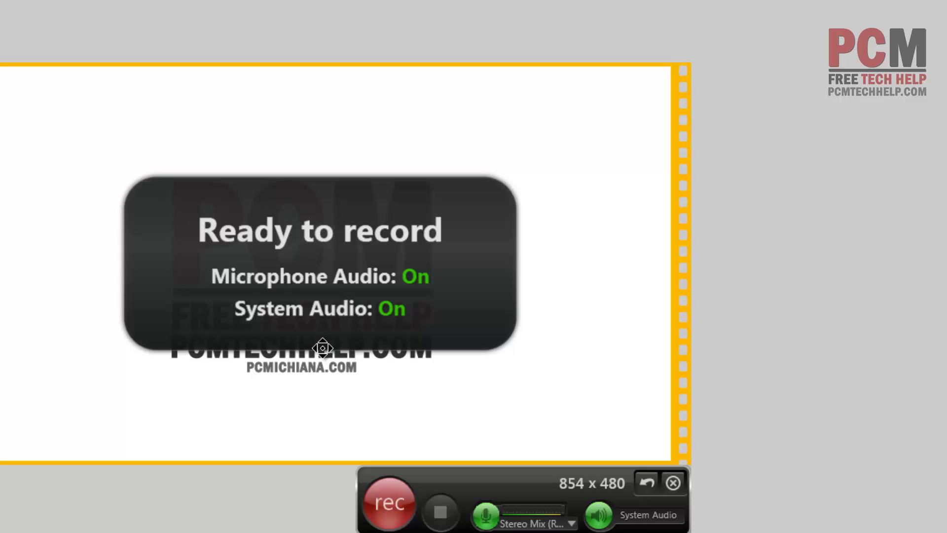
pyautogui.click(680, 483)
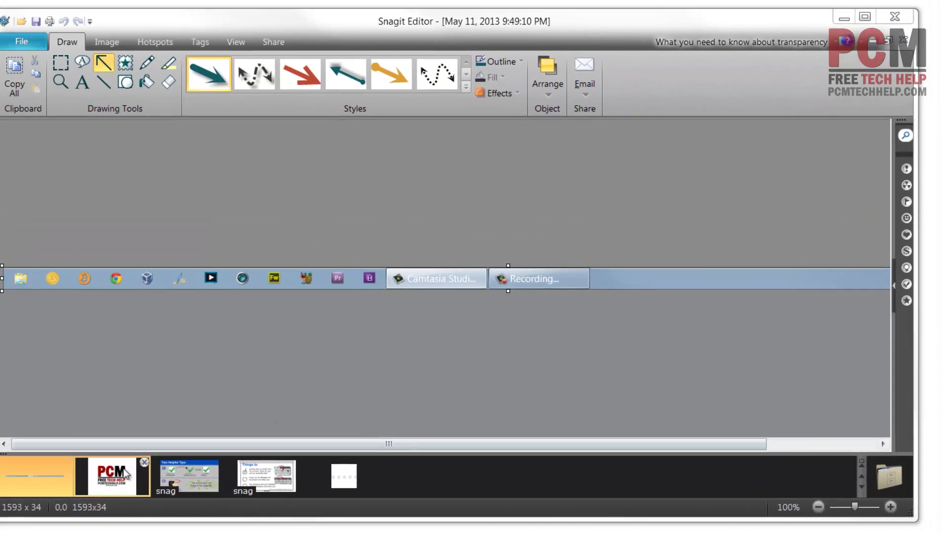
# - Open the PCM logo capture and add a 'TEXT' box in a black serif style
pyautogui.click(143, 475)
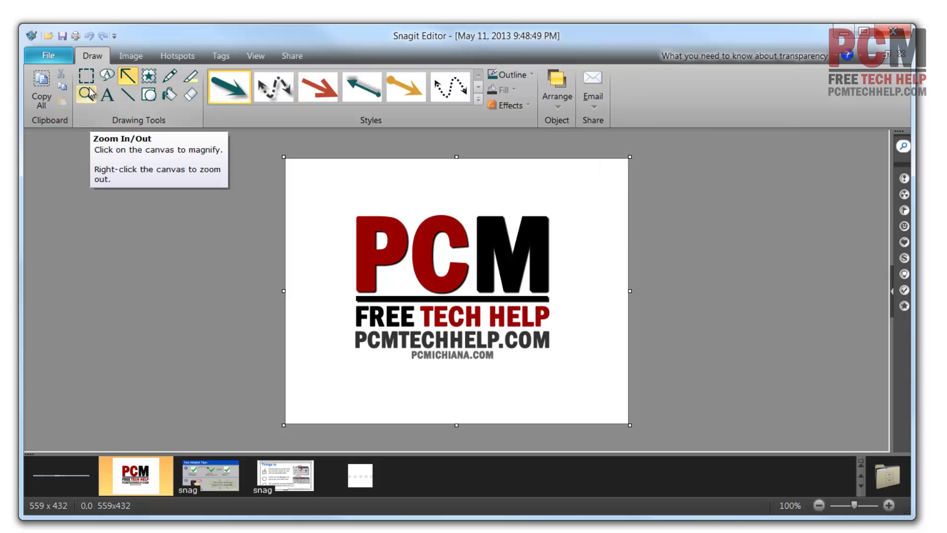
pyautogui.click(107, 94)
pyautogui.moveTo(344, 171); pyautogui.dragTo(481, 206)
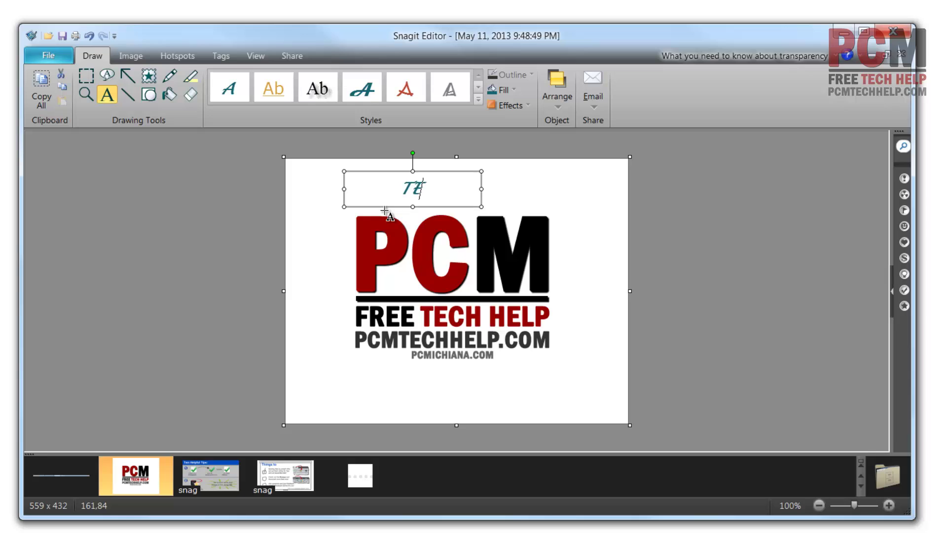
pyautogui.click(507, 196)
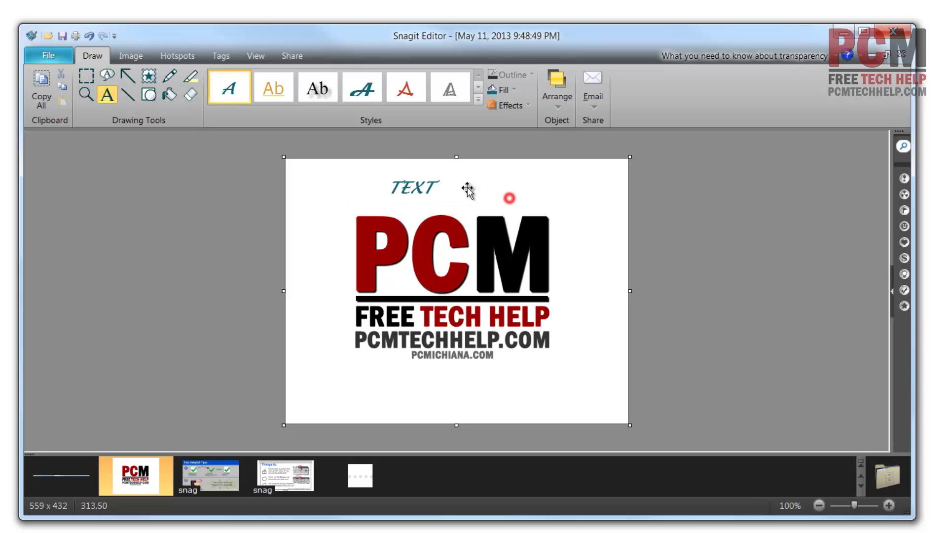
pyautogui.click(420, 188)
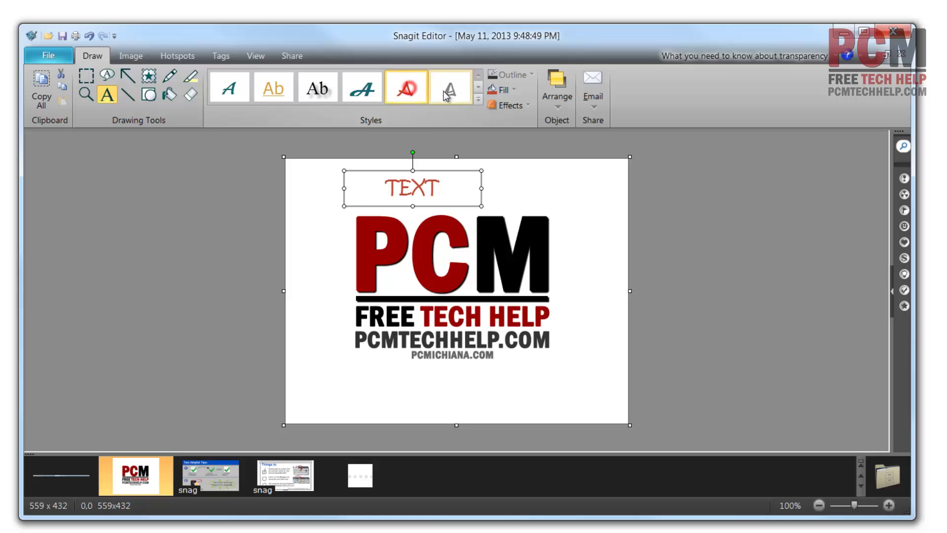
pyautogui.click(308, 95)
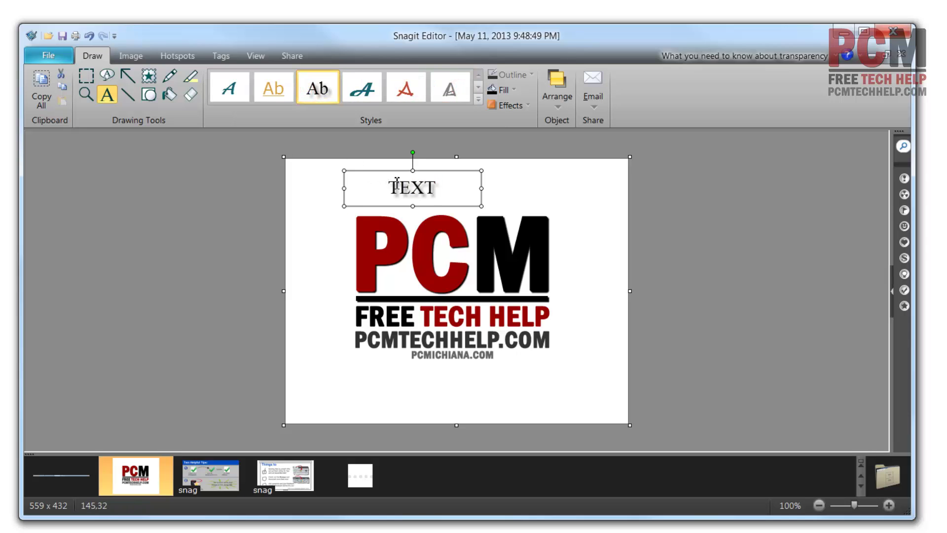
# - Move the TEXT label so it sits just below the logo
pyautogui.moveTo(389, 188); pyautogui.dragTo(417, 359)
pyautogui.click(431, 192)
pyautogui.click(483, 197)
pyautogui.click(421, 190)
pyautogui.moveTo(417, 404)
pyautogui.mouseDown()
pyautogui.moveTo(437, 410)
pyautogui.moveTo(427, 408)
pyautogui.mouseUp()
pyautogui.click(127, 76)
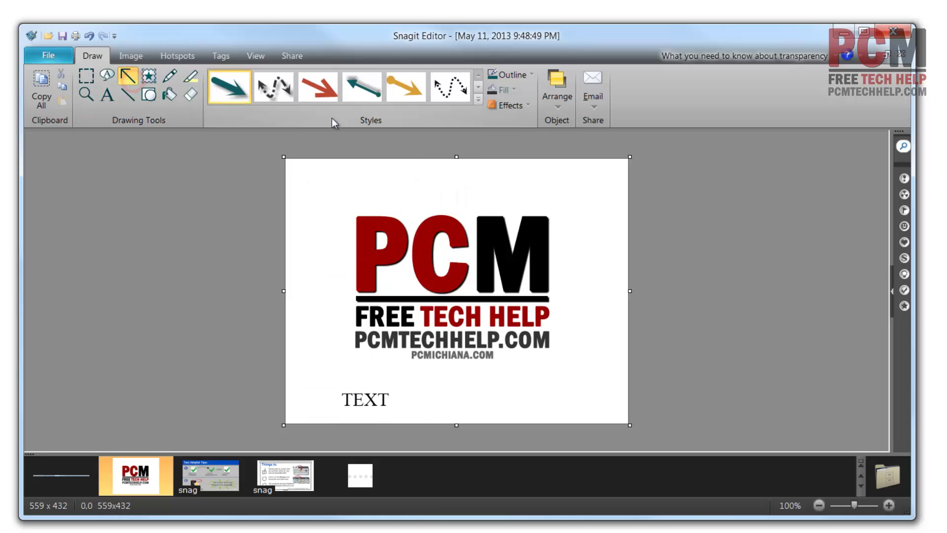
pyautogui.click(397, 406)
pyautogui.moveTo(397, 405)
pyautogui.mouseDown()
pyautogui.moveTo(419, 371)
pyautogui.moveTo(433, 393)
pyautogui.moveTo(429, 375)
pyautogui.moveTo(403, 400)
pyautogui.mouseUp()
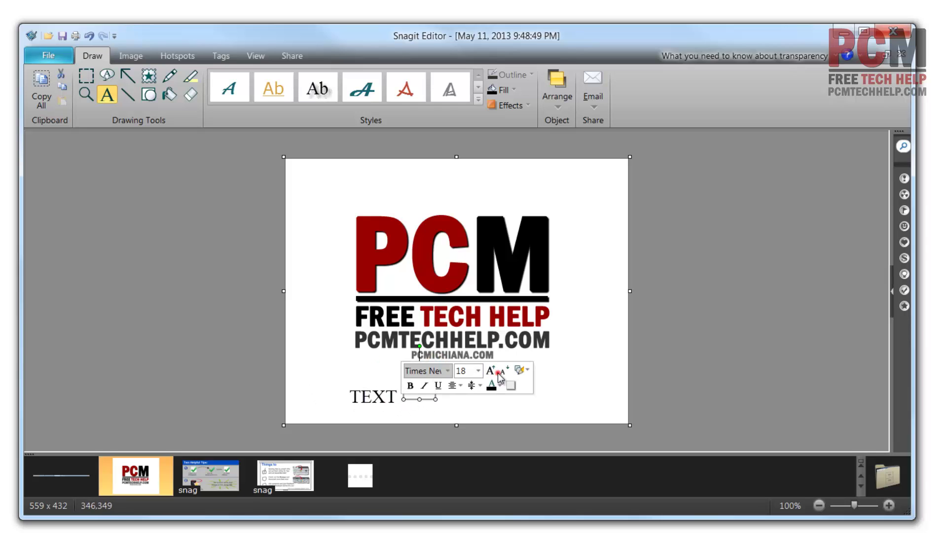
# - Draw a red arrow pointing at the word TEXT and adjust its angle
pyautogui.click(566, 391)
pyautogui.click(129, 76)
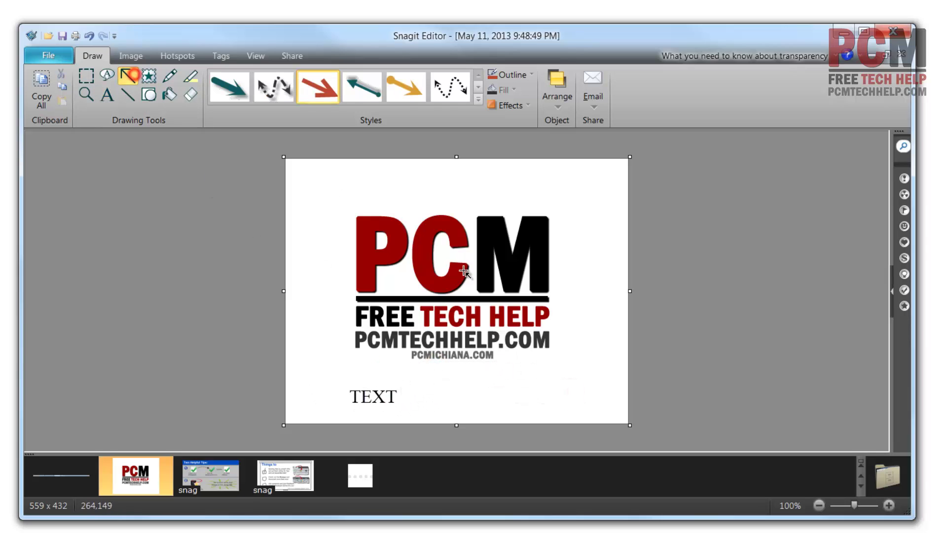
pyautogui.moveTo(446, 366)
pyautogui.mouseDown()
pyautogui.moveTo(398, 417)
pyautogui.moveTo(403, 397)
pyautogui.mouseUp()
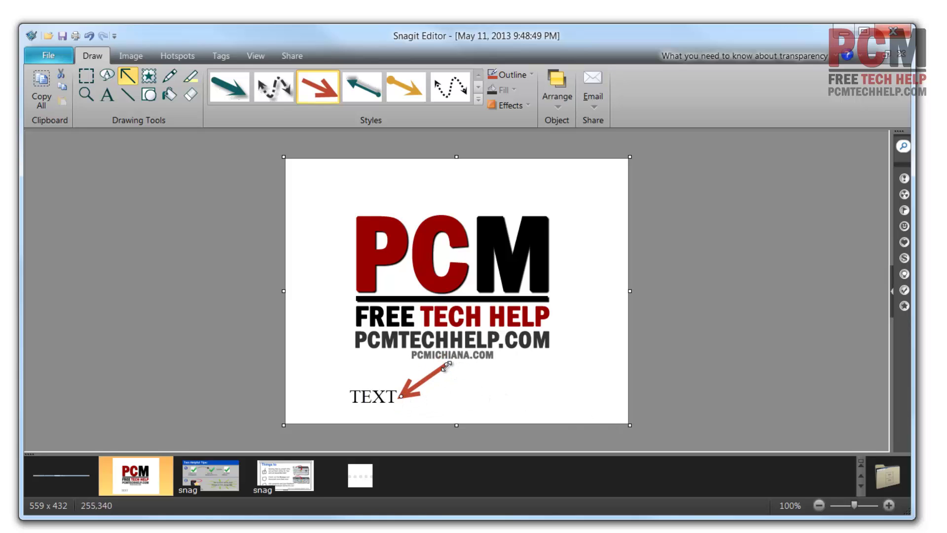
pyautogui.moveTo(446, 365)
pyautogui.mouseDown()
pyautogui.moveTo(525, 378)
pyautogui.moveTo(446, 378)
pyautogui.mouseUp()
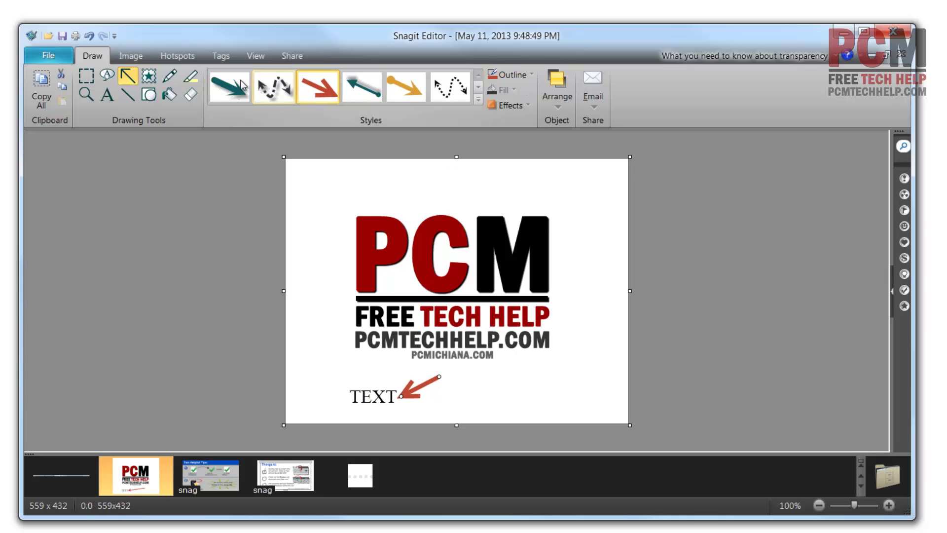
# - Nudge the TEXT label right and place a green highlight behind it
pyautogui.click(188, 81)
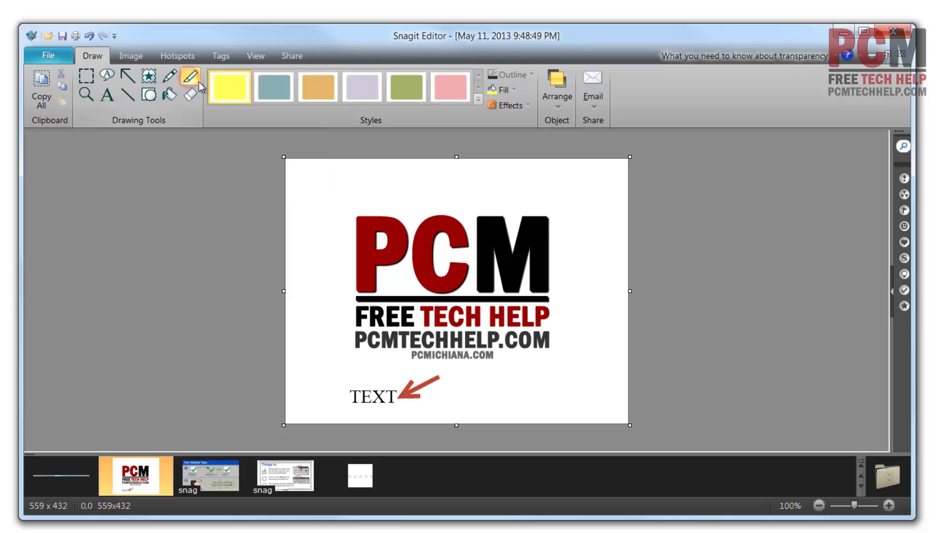
pyautogui.click(365, 392)
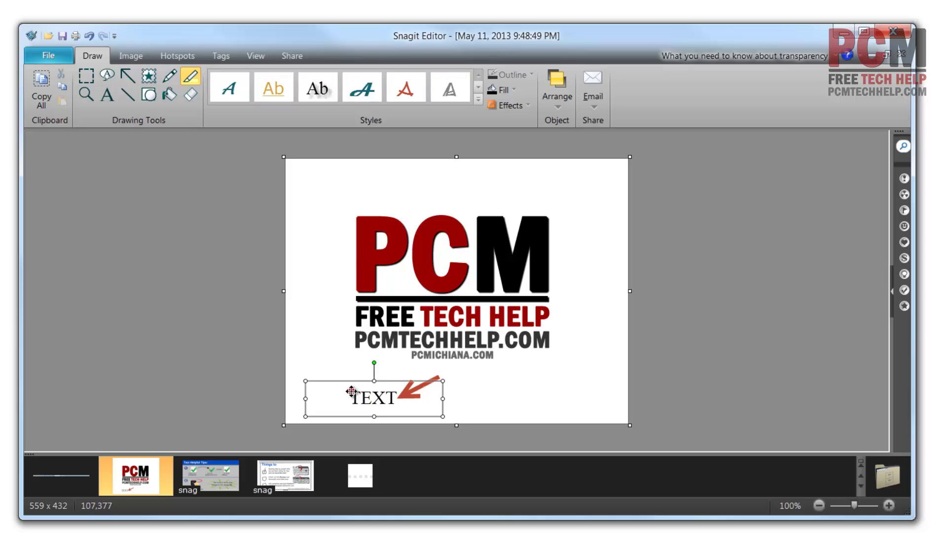
pyautogui.moveTo(351, 387); pyautogui.dragTo(354, 388)
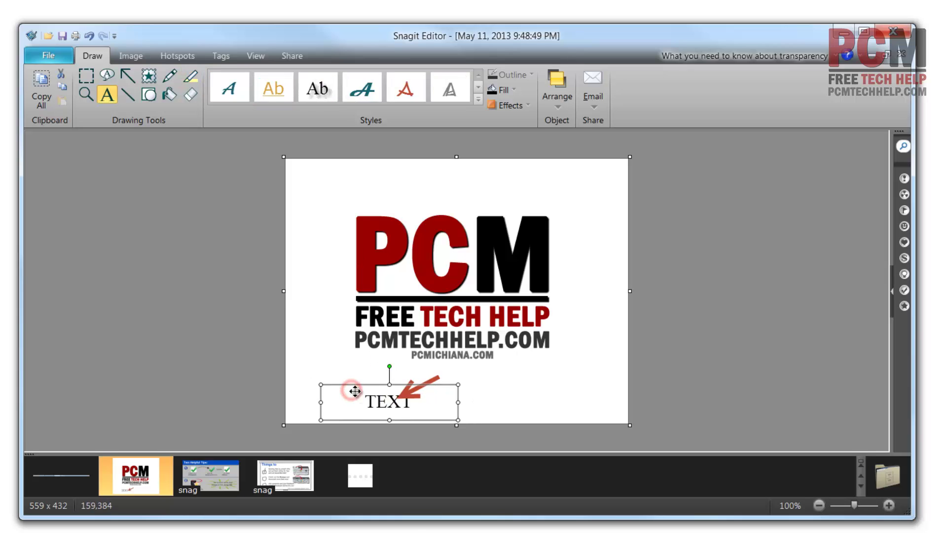
pyautogui.click(194, 80)
pyautogui.moveTo(334, 376)
pyautogui.mouseDown()
pyautogui.moveTo(398, 402)
pyautogui.moveTo(359, 387)
pyautogui.moveTo(368, 397)
pyautogui.mouseUp()
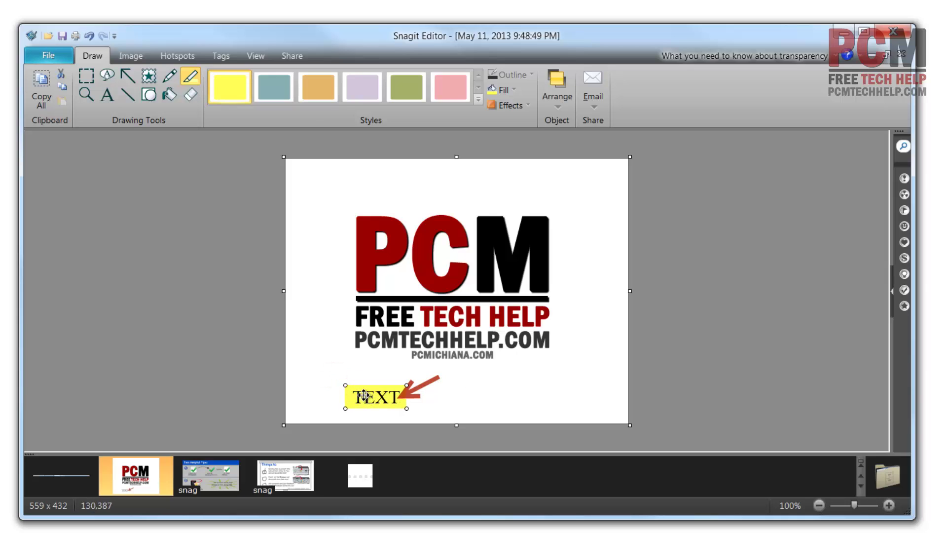
pyautogui.click(314, 85)
pyautogui.click(406, 86)
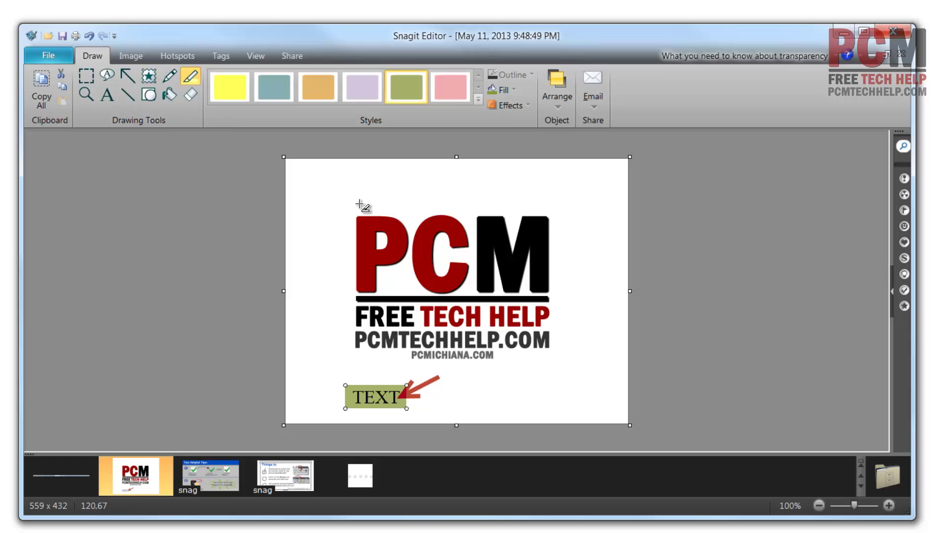
pyautogui.click(220, 214)
pyautogui.click(130, 54)
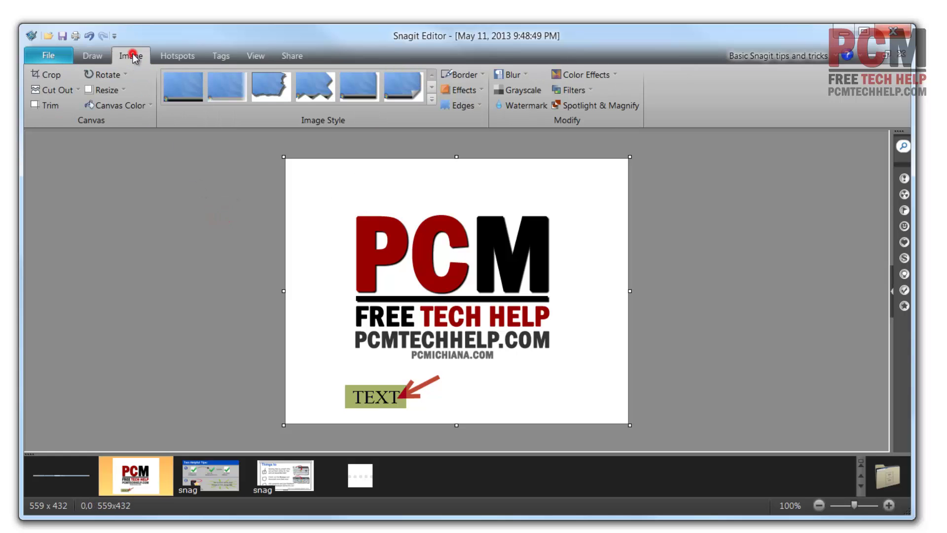
pyautogui.click(100, 59)
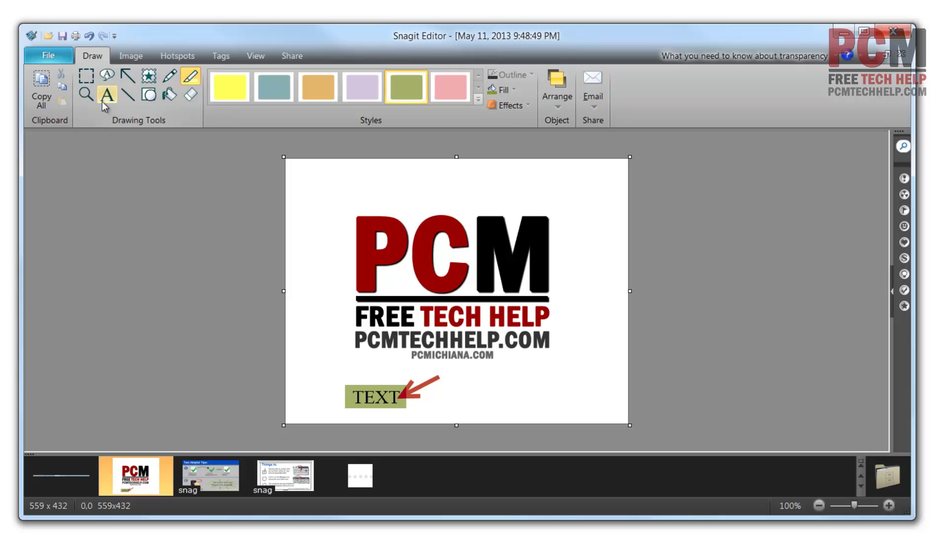
# - Apply the torn-edges-with-shadow image style and a 3% blur to the logo capture
pyautogui.click(130, 55)
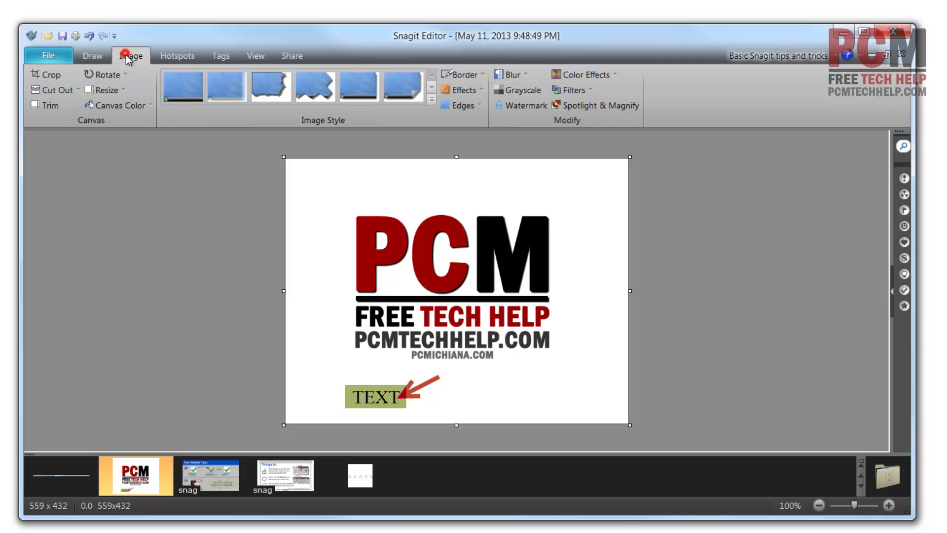
pyautogui.click(272, 88)
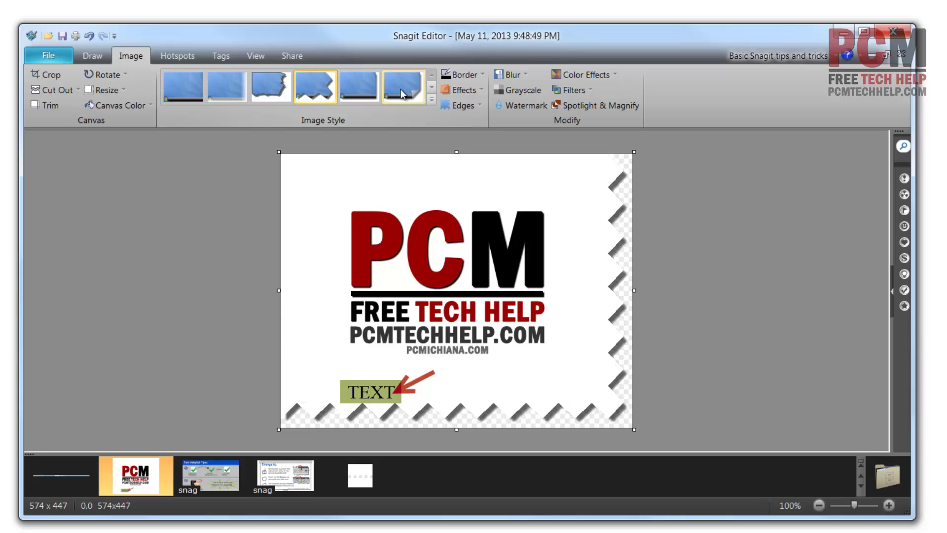
pyautogui.click(357, 89)
pyautogui.click(404, 89)
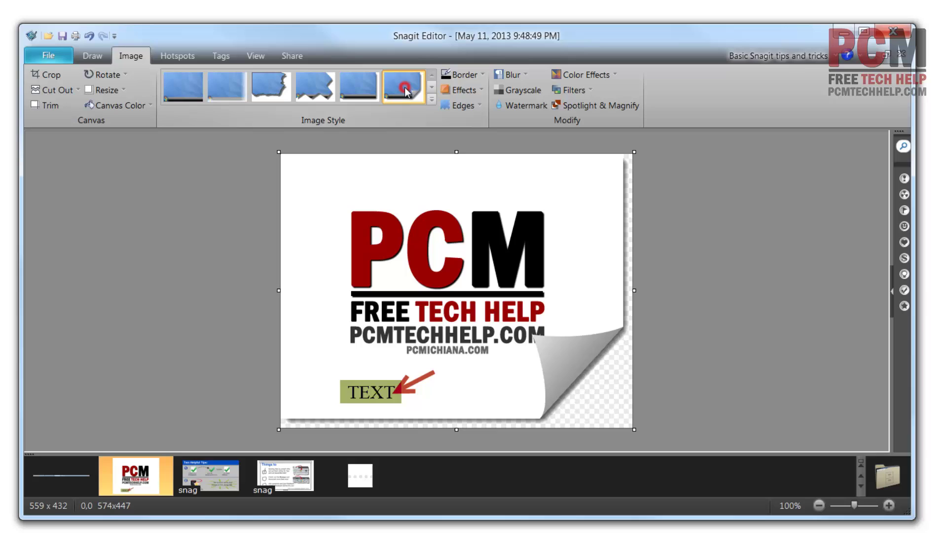
pyautogui.click(185, 91)
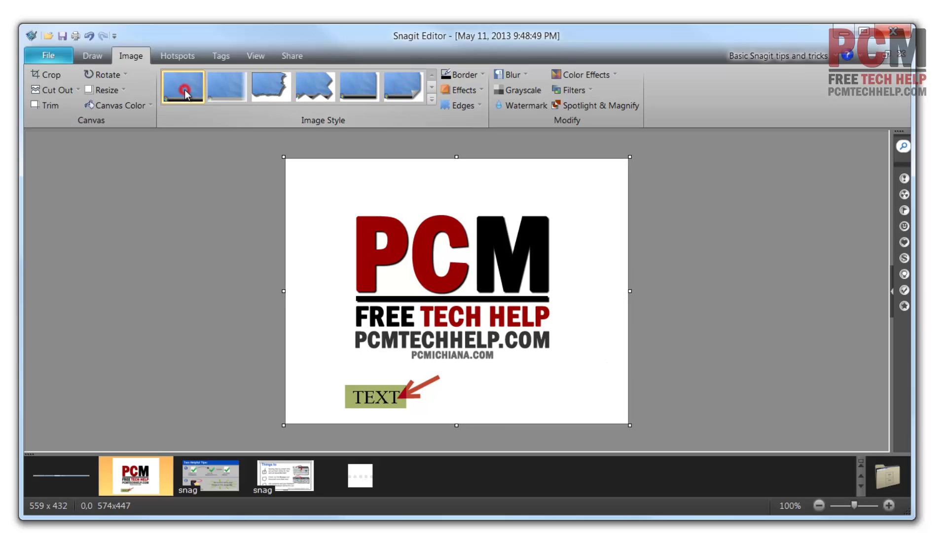
pyautogui.click(432, 87)
pyautogui.click(271, 94)
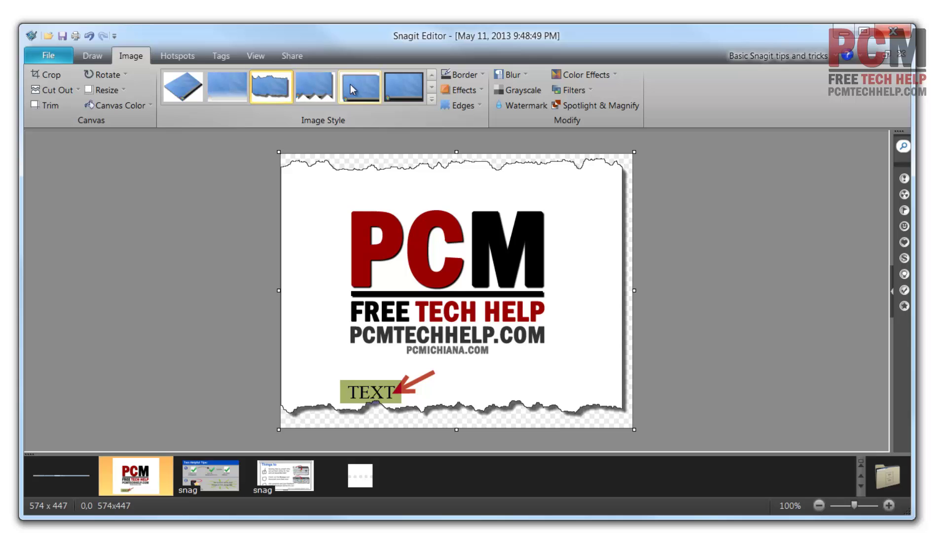
pyautogui.click(521, 77)
pyautogui.click(518, 147)
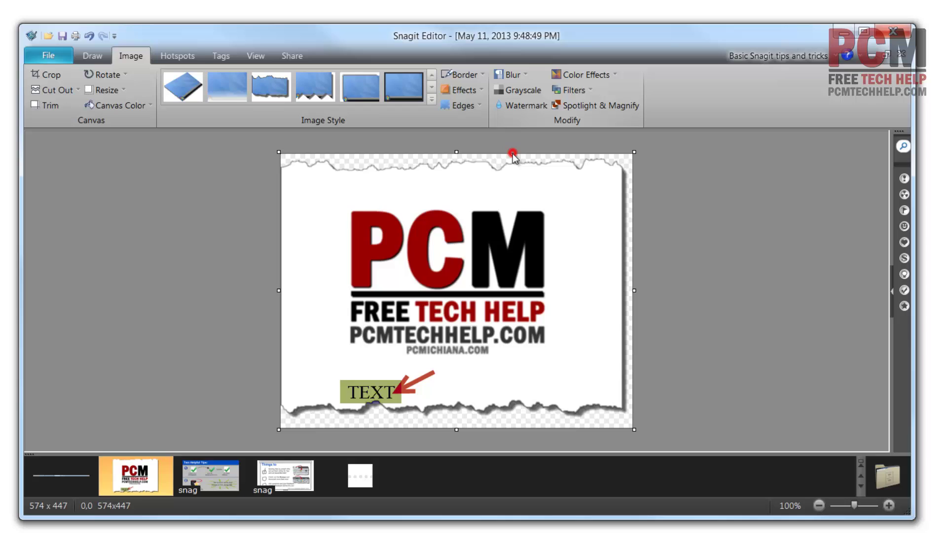
# - Increase the blur to 5% and make the image grayscale on a white background
pyautogui.click(505, 74)
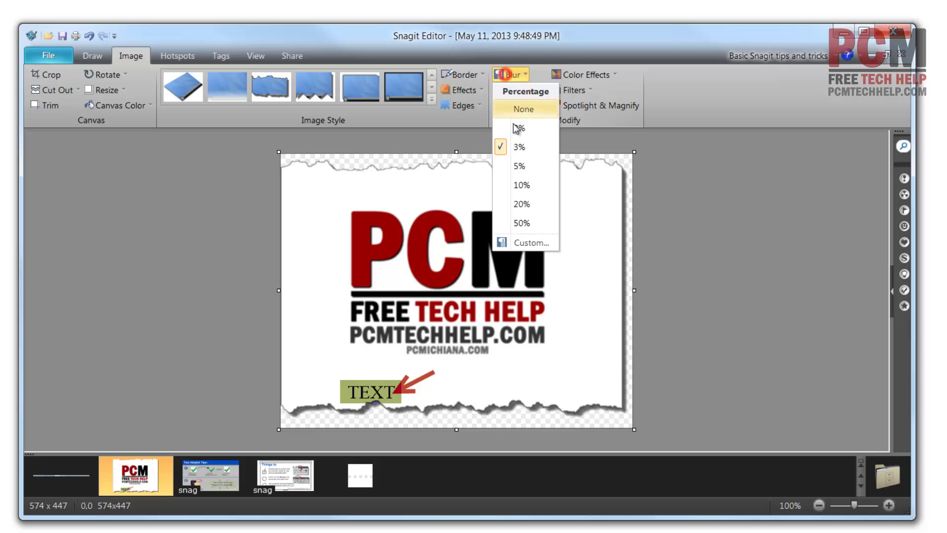
pyautogui.click(515, 162)
pyautogui.click(575, 74)
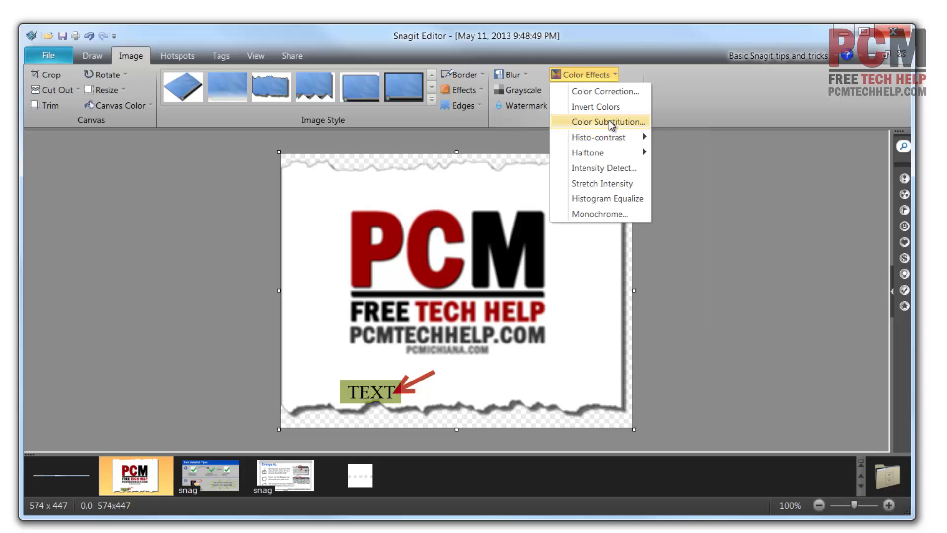
pyautogui.click(601, 107)
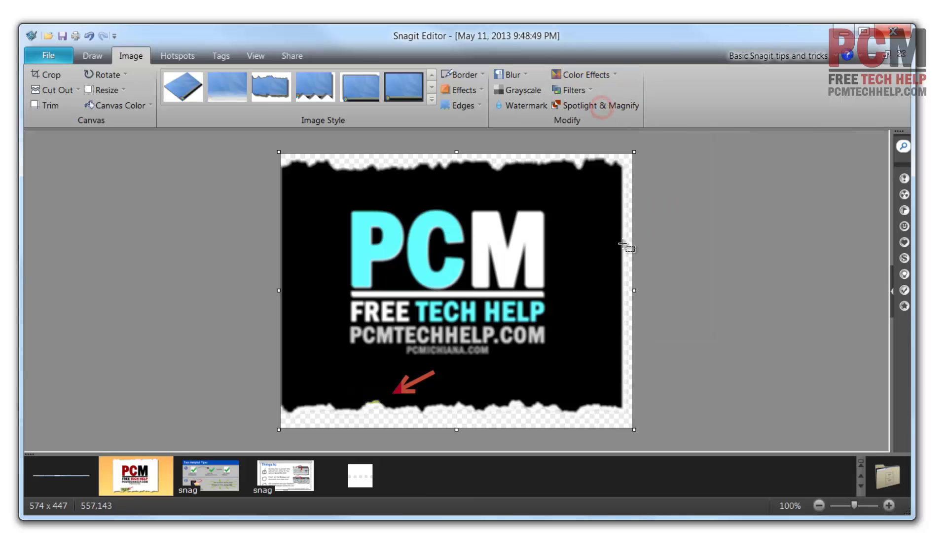
pyautogui.click(511, 87)
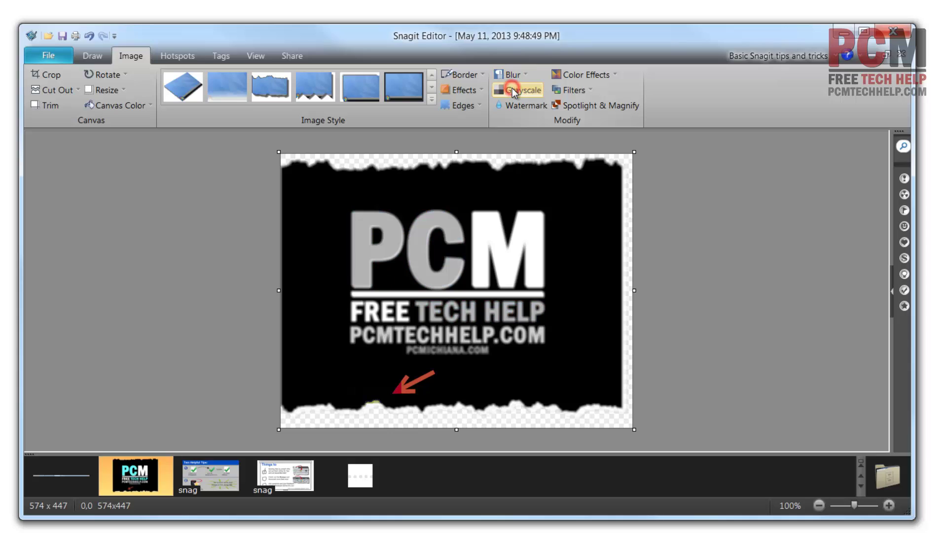
pyautogui.click(588, 75)
pyautogui.moveTo(603, 143)
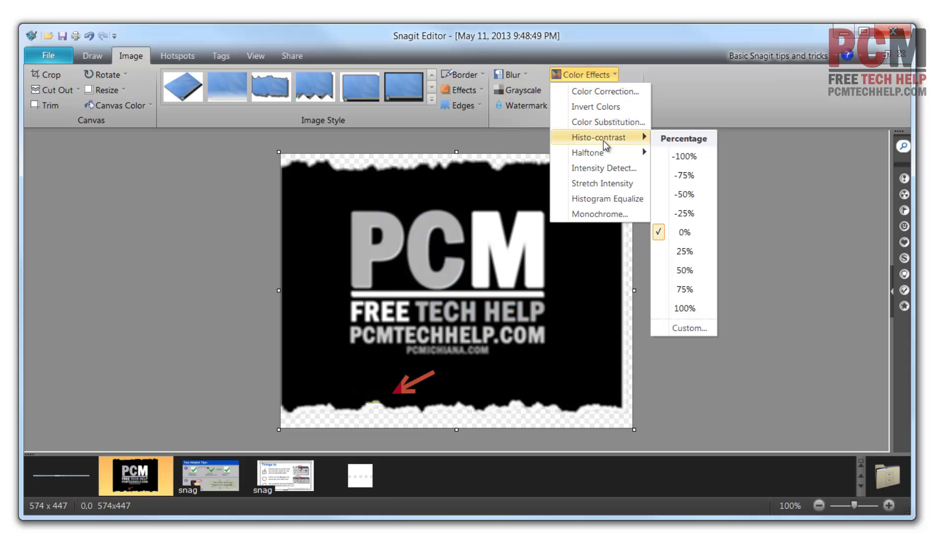
pyautogui.click(605, 106)
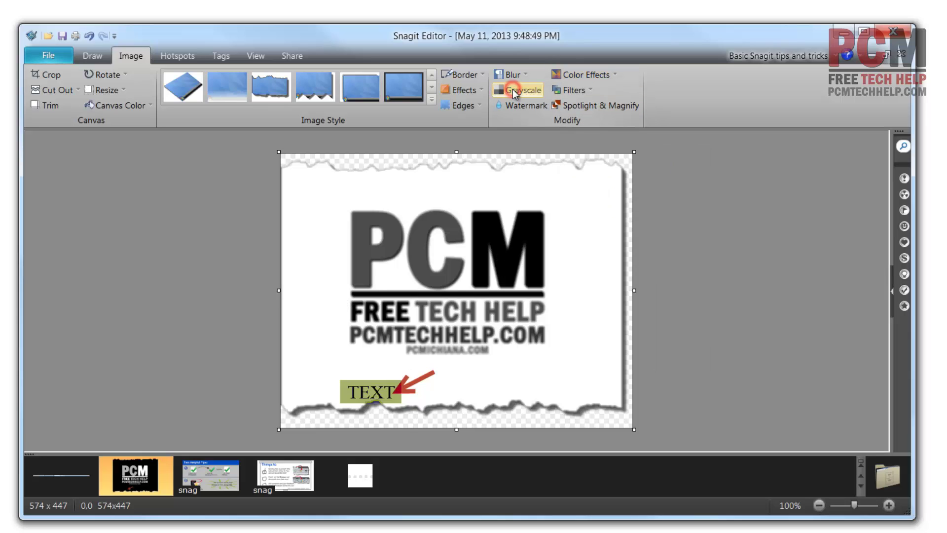
# - Apply the Oil Painting filter with sample size 3
pyautogui.click(574, 90)
pyautogui.moveTo(581, 185)
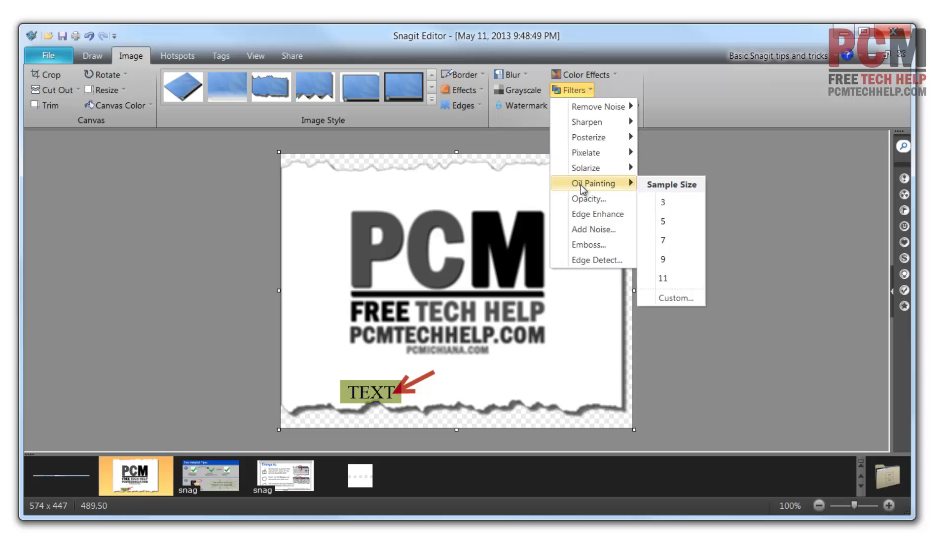
pyautogui.click(677, 203)
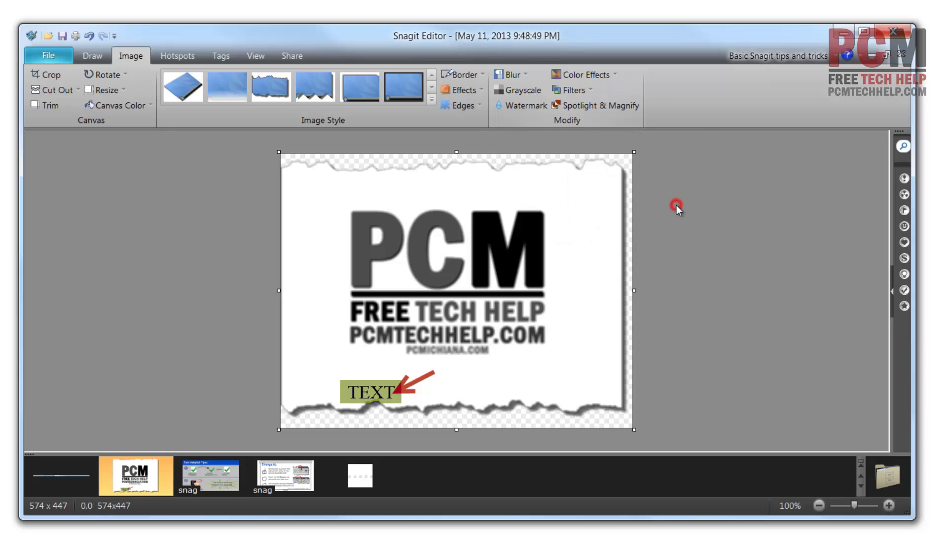
# - Draw a rectangle hotspot over the PCMTECHHELP.COM line linked to HTTP:WWWW.PCMTECHHELP.COM
pyautogui.click(163, 55)
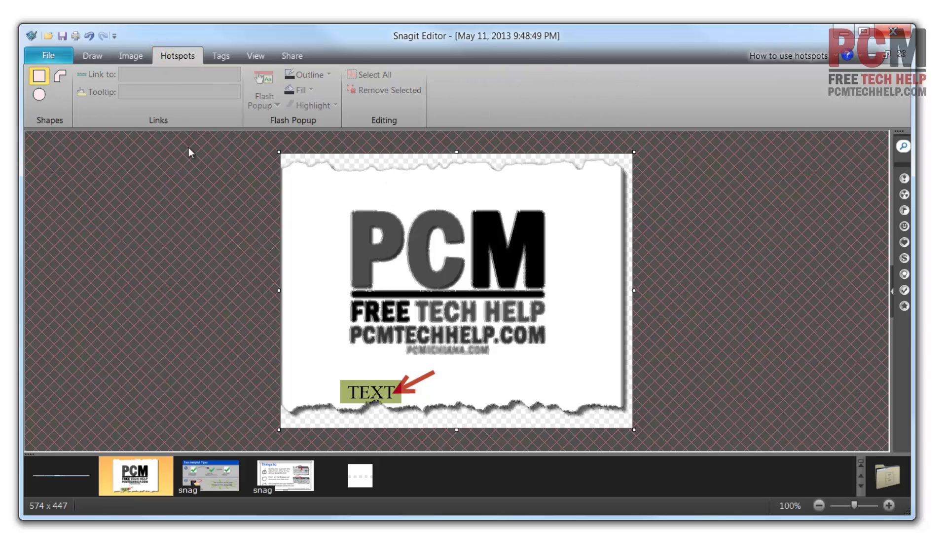
pyautogui.moveTo(332, 195); pyautogui.dragTo(554, 328)
pyautogui.moveTo(576, 360); pyautogui.dragTo(561, 374)
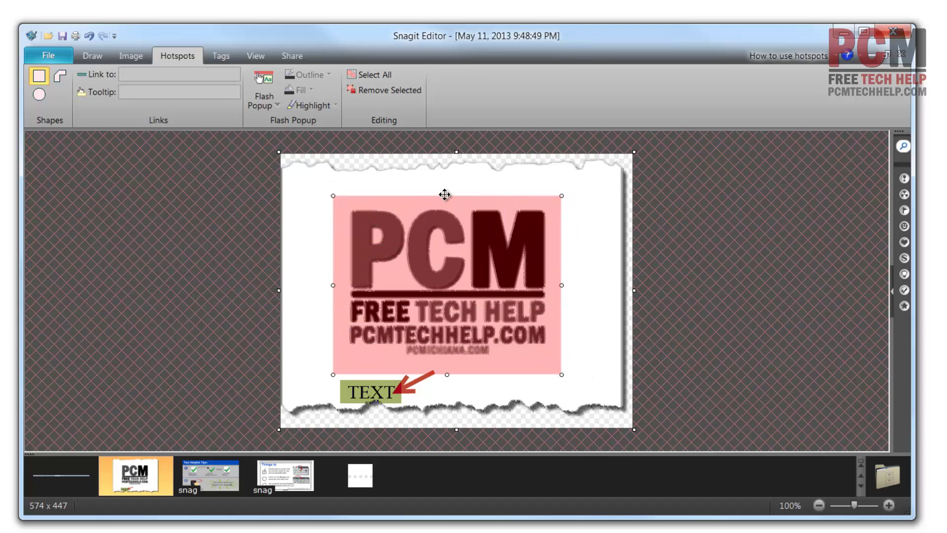
pyautogui.moveTo(447, 196); pyautogui.dragTo(458, 327)
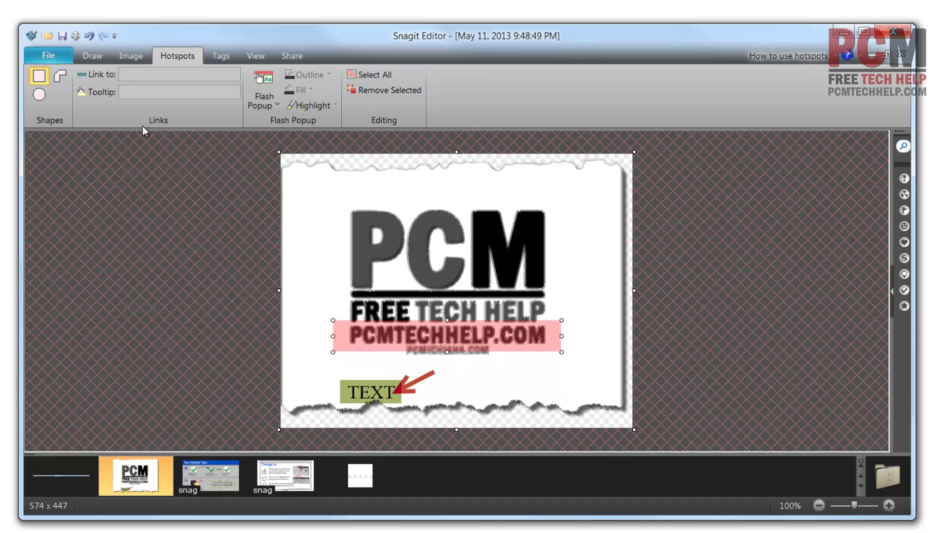
pyautogui.click(130, 78)
pyautogui.write('H')
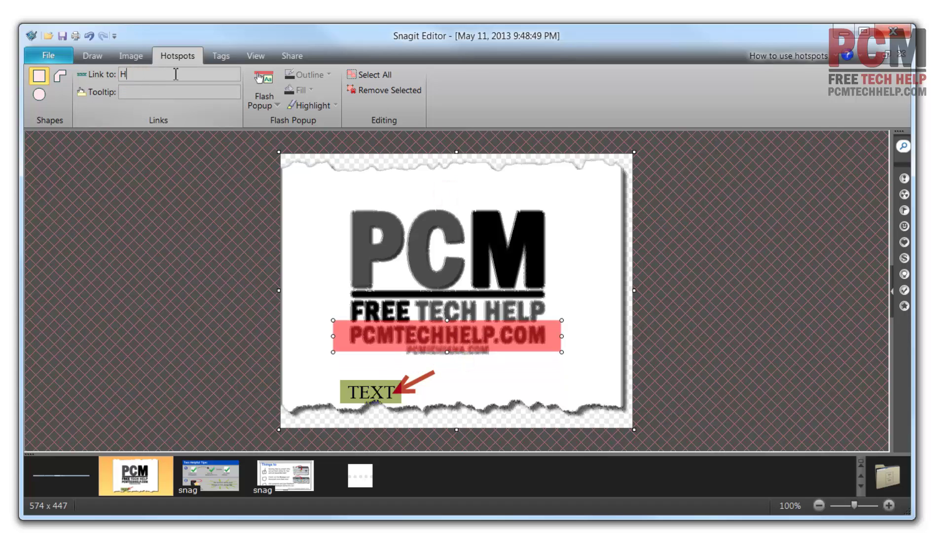
pyautogui.write('TTP://W')
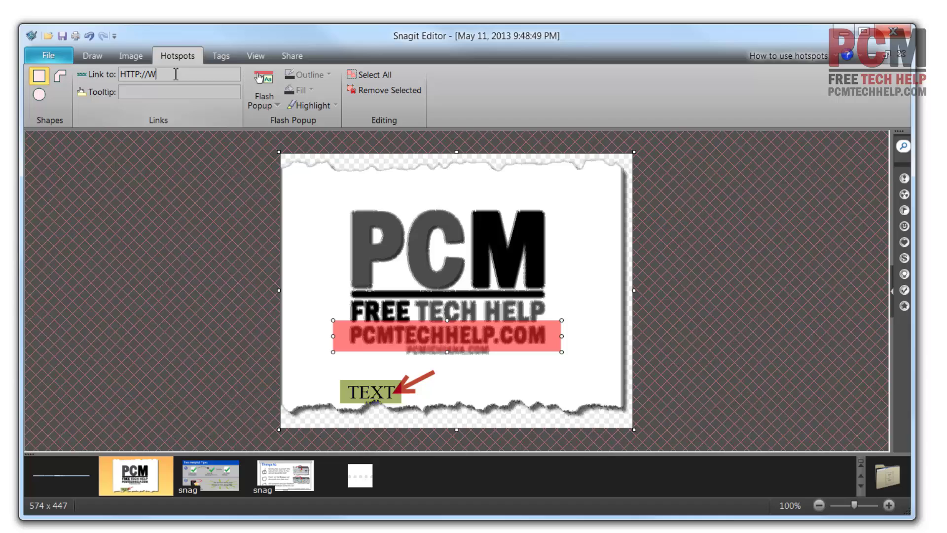
pyautogui.write('WWW.PCMTECHHELP.CO')
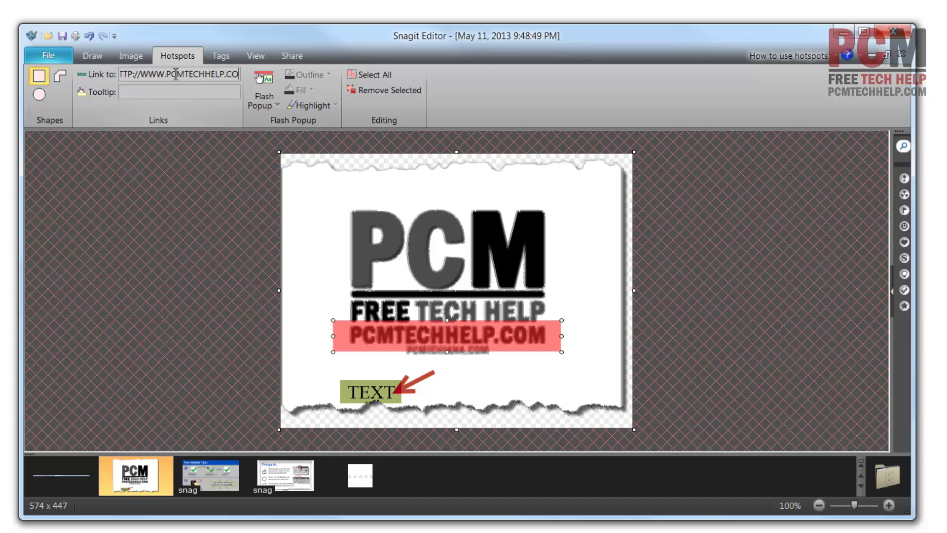
pyautogui.write('M')
pyautogui.click(254, 255)
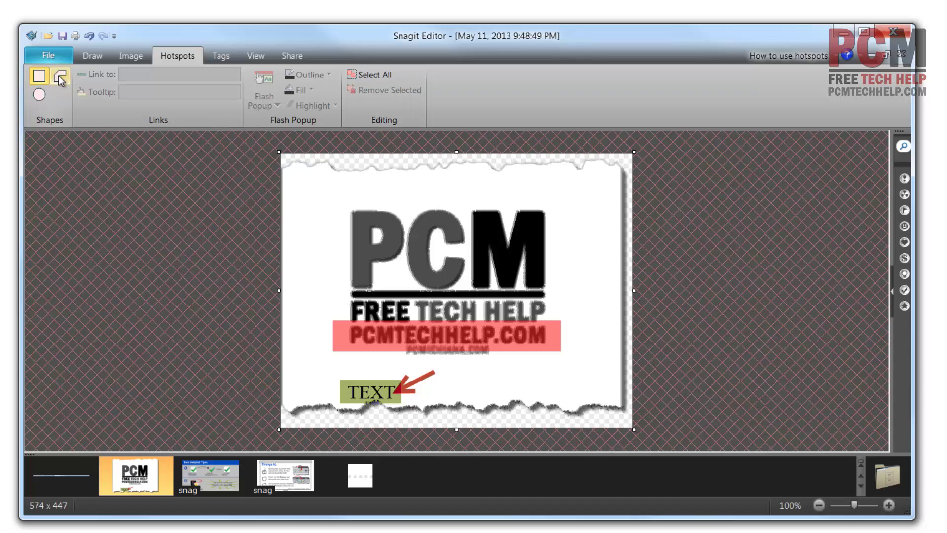
# - Flag the logo capture as Important, Funny, Personal and Financial on the Tags tab
pyautogui.click(219, 56)
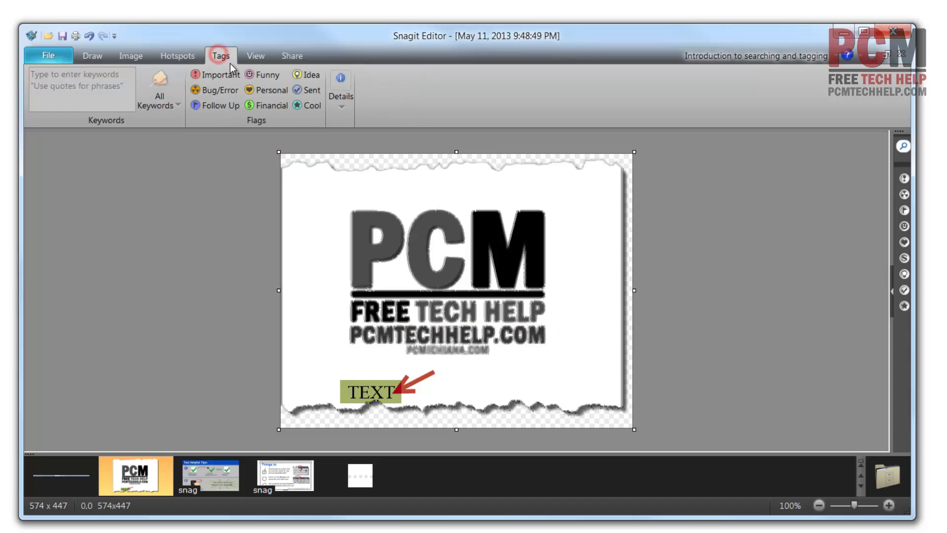
pyautogui.click(199, 79)
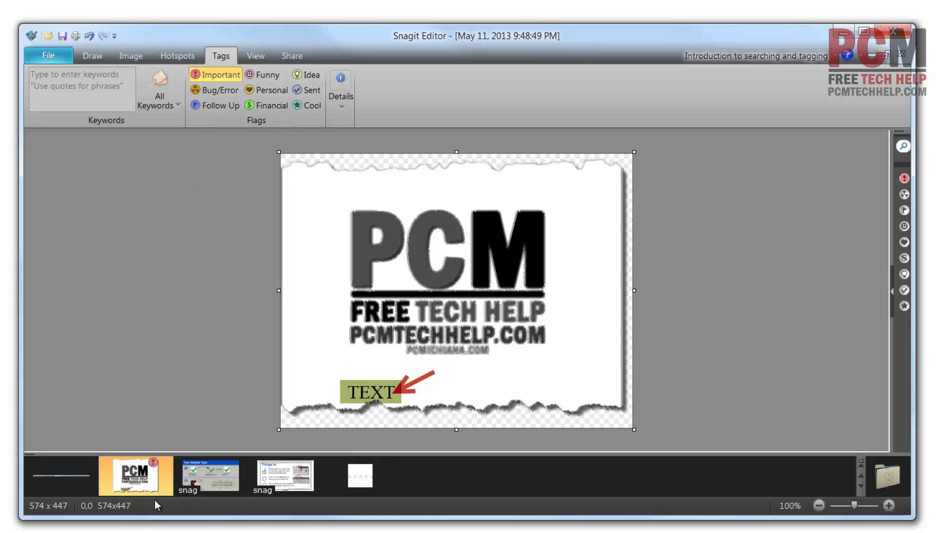
pyautogui.click(261, 91)
pyautogui.click(270, 105)
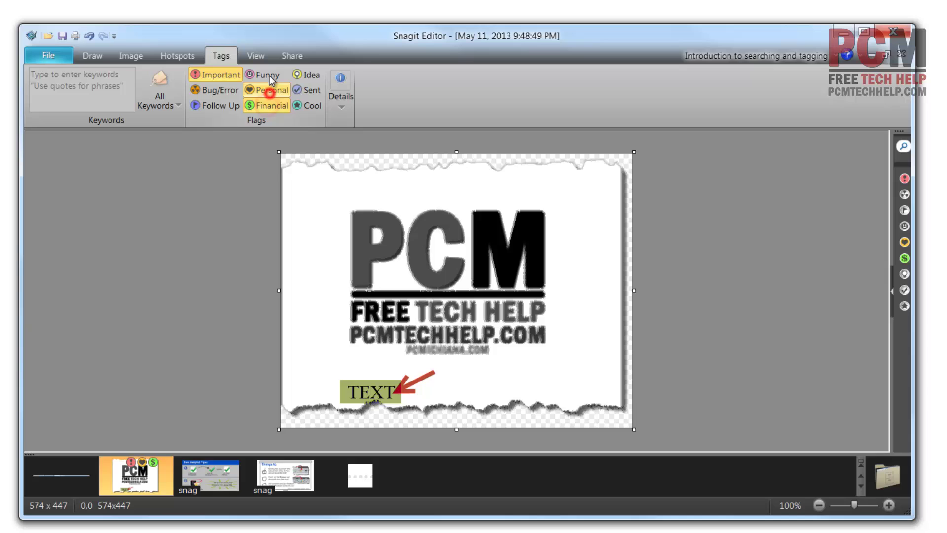
pyautogui.click(269, 73)
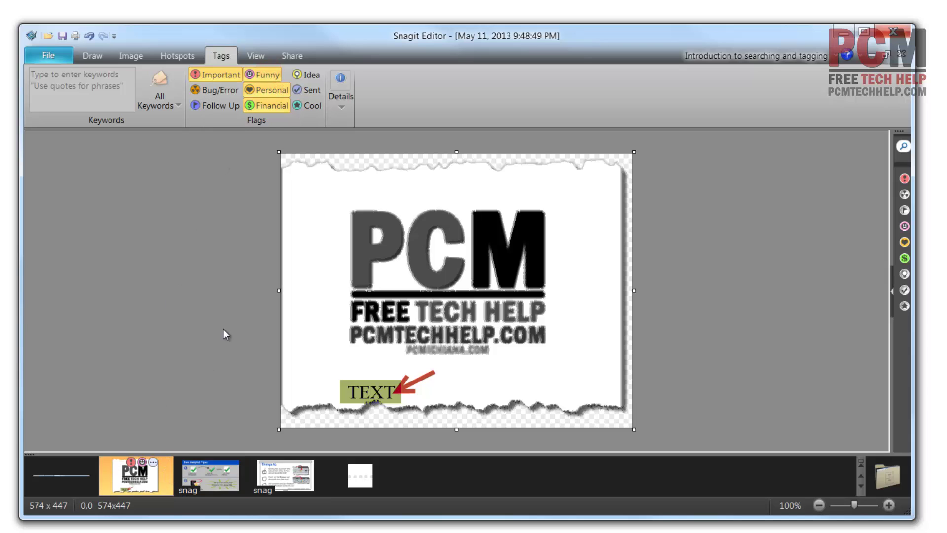
# - Remove the Personal, Funny and Important flags and show the sharing outputs
pyautogui.click(272, 85)
pyautogui.click(268, 80)
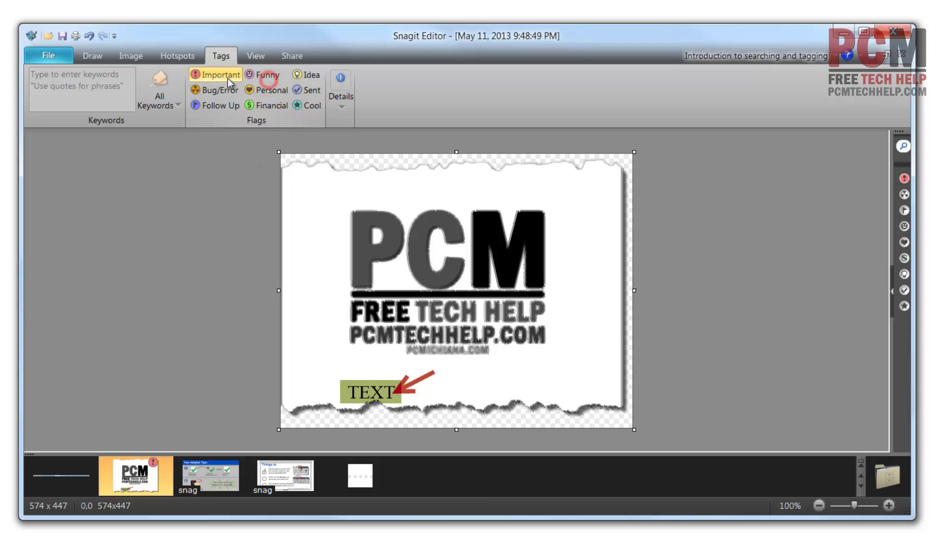
pyautogui.click(227, 78)
pyautogui.click(256, 56)
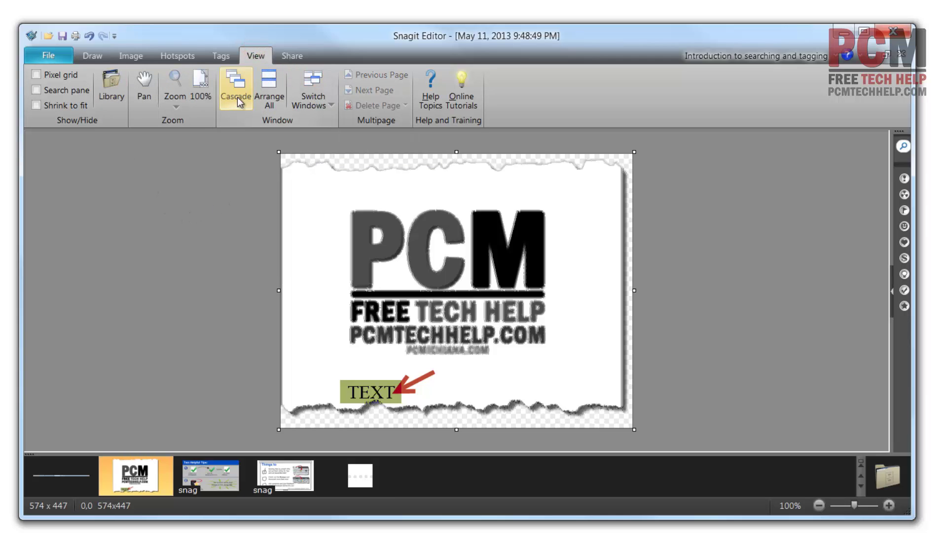
pyautogui.click(293, 56)
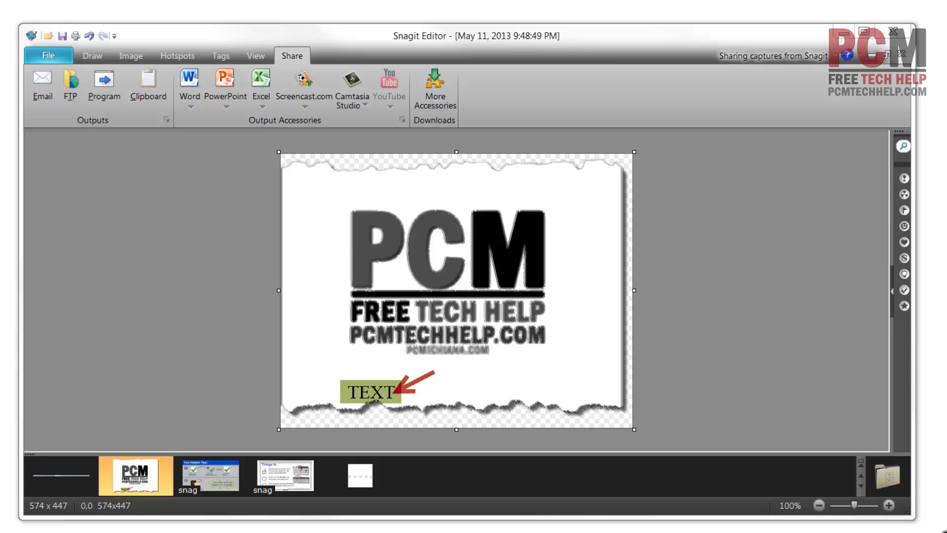
pyautogui.press('Print')
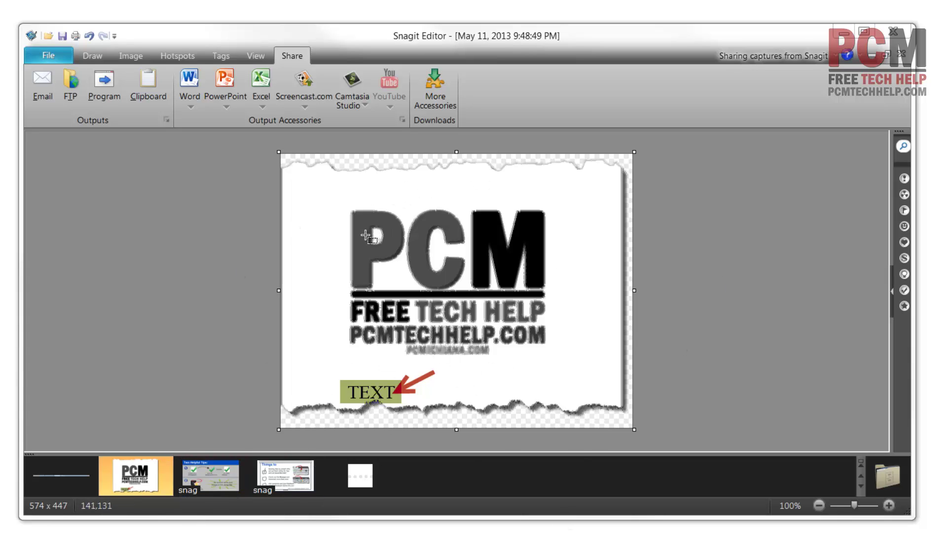
pyautogui.click(133, 56)
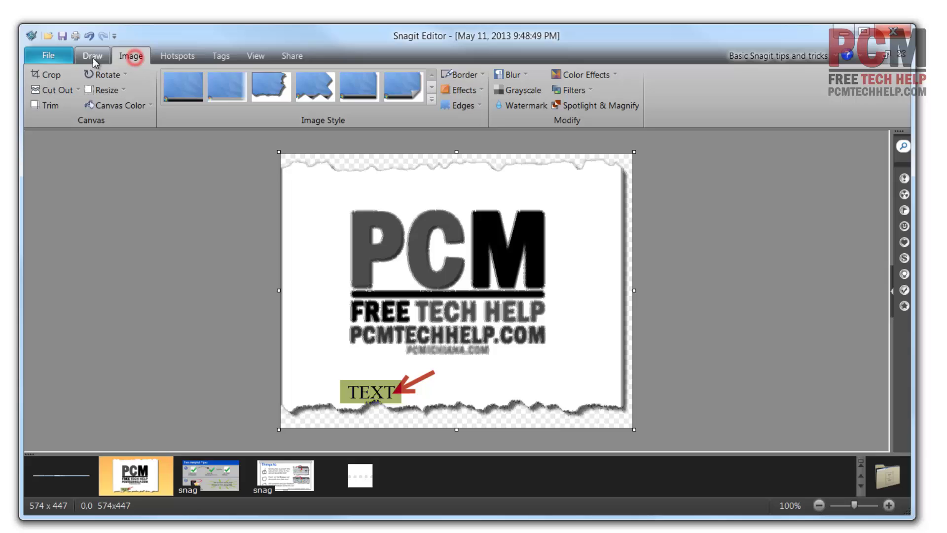
pyautogui.click(92, 57)
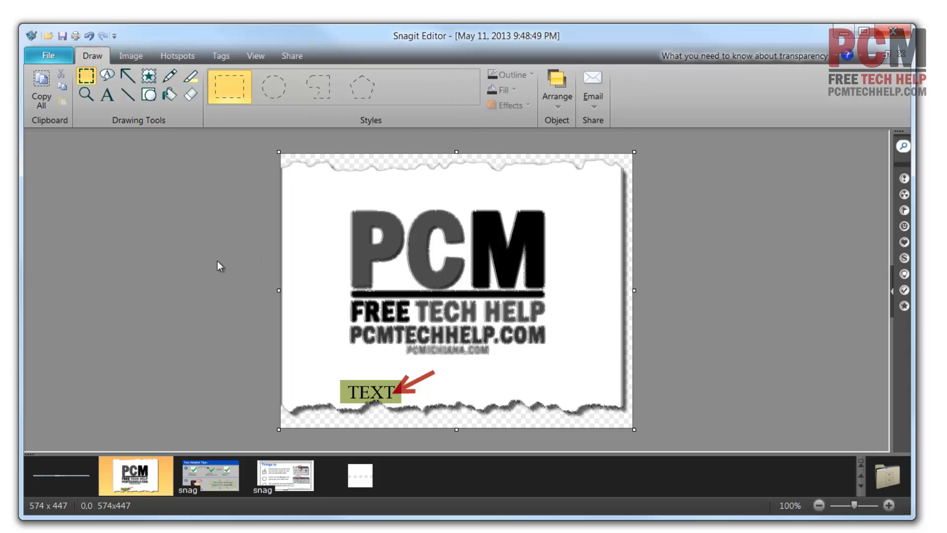
pyautogui.click(35, 55)
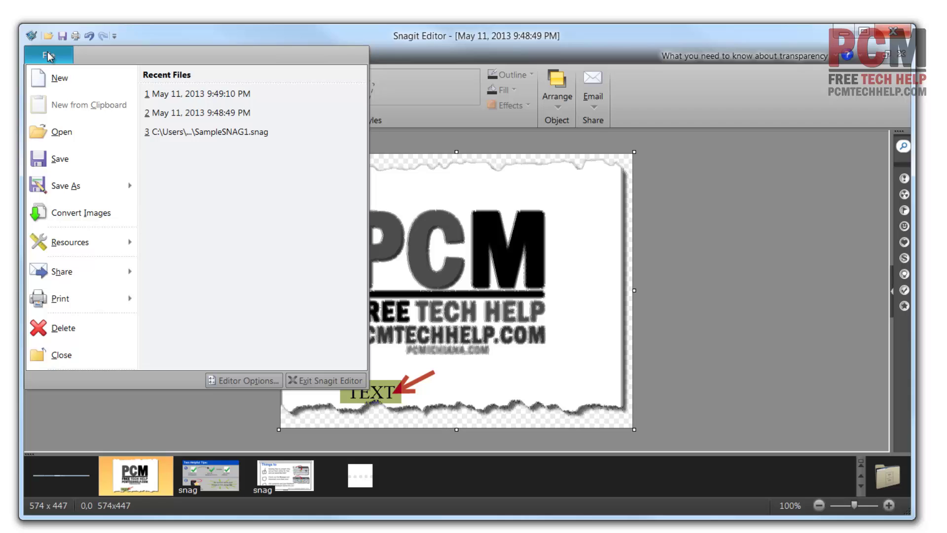
pyautogui.click(469, 245)
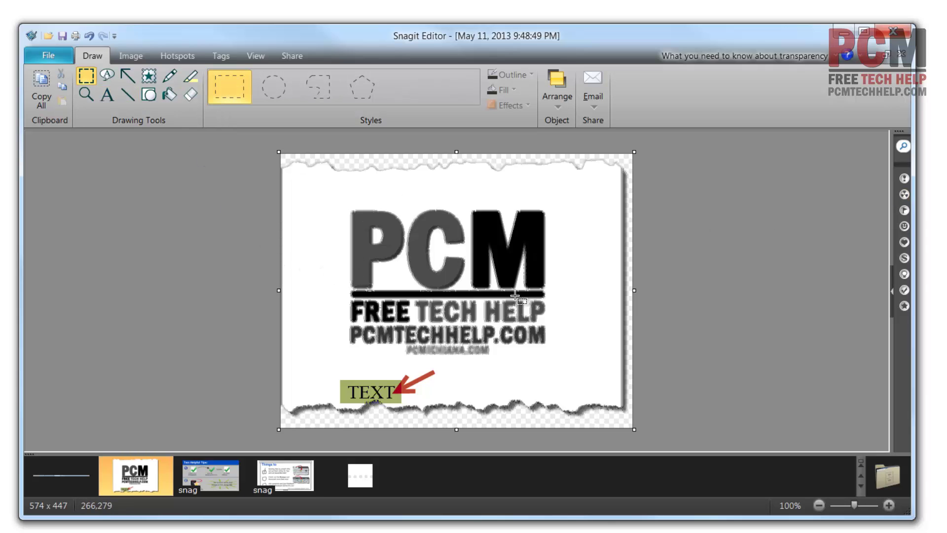
pyautogui.click(48, 56)
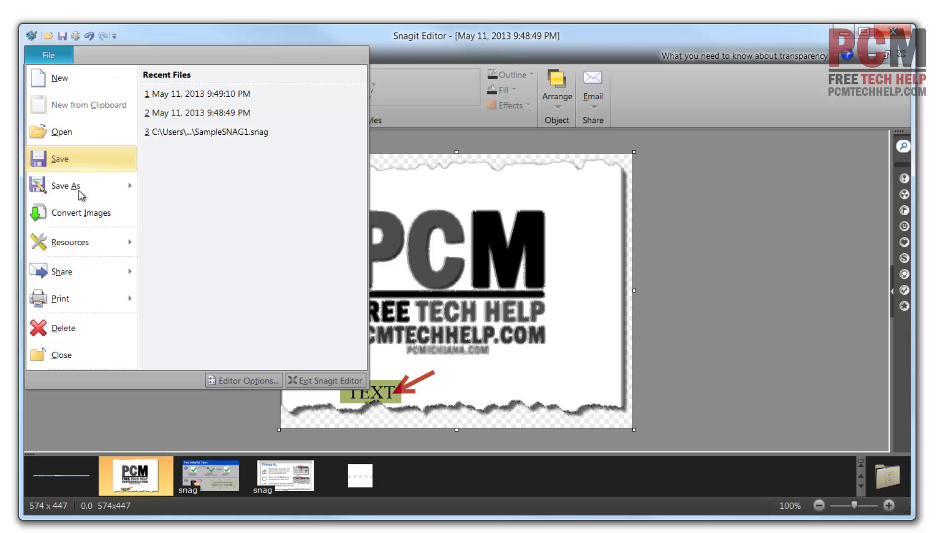
pyautogui.moveTo(86, 193)
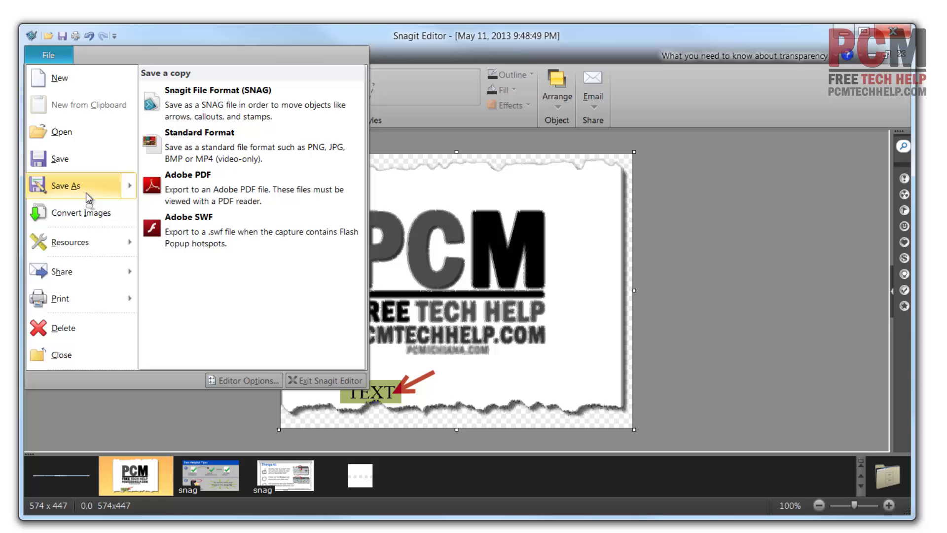
pyautogui.click(86, 193)
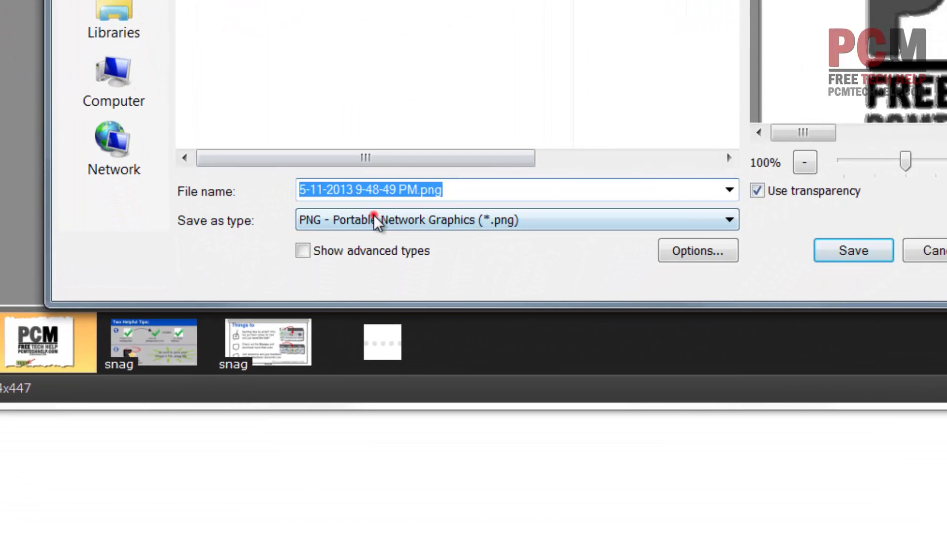
# - Look through the file formats, keep PNG, and cancel the Save As dialog
pyautogui.click(369, 271)
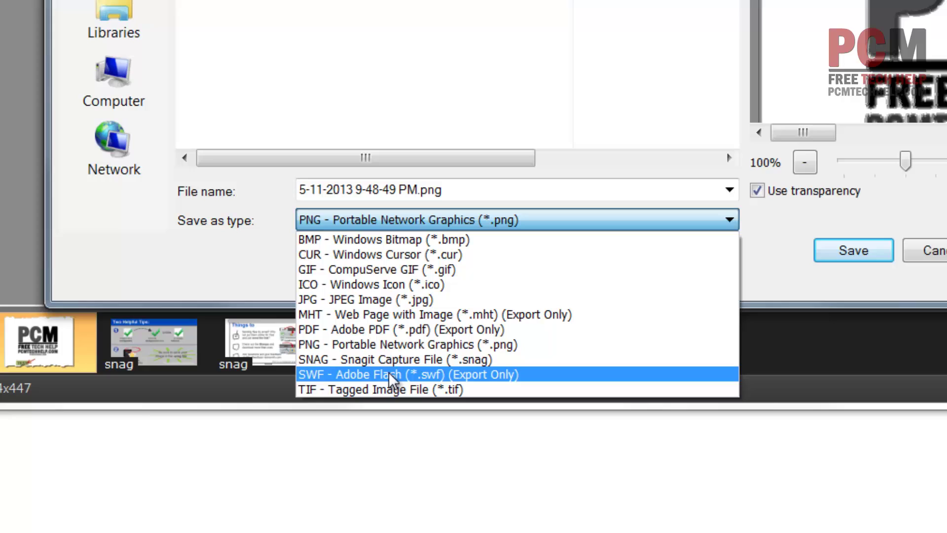
pyautogui.click(387, 347)
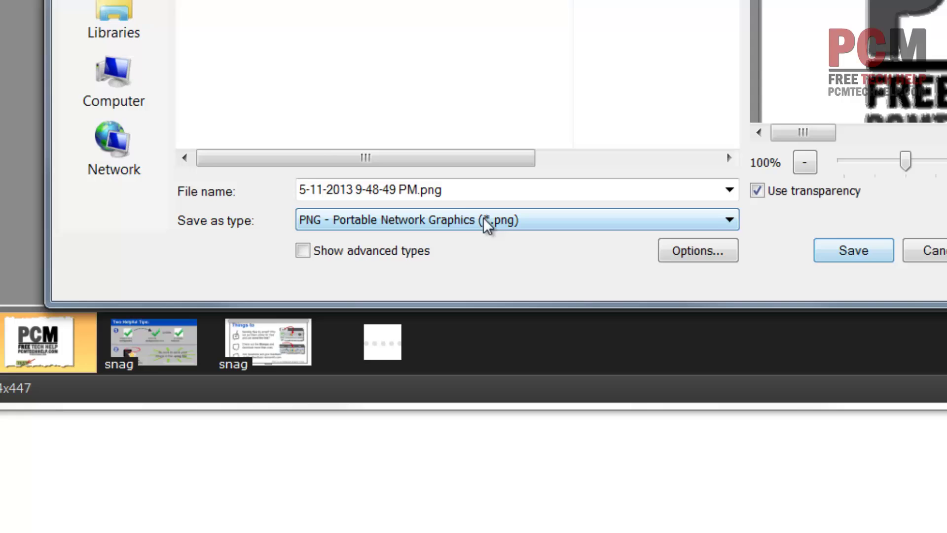
pyautogui.click(943, 254)
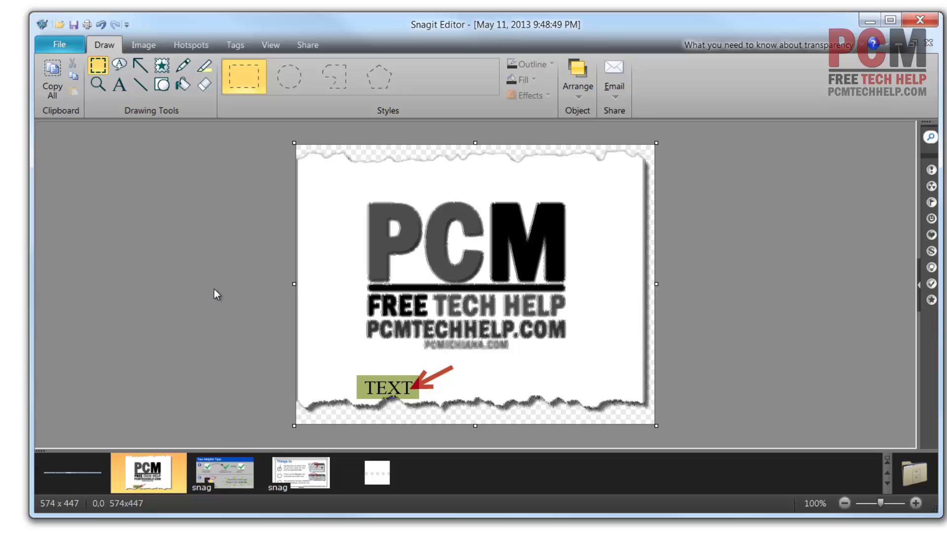
# - Open SampleSNAG2.snag, the 'Things to' tips graphic, from the tray thumbnails
pyautogui.click(224, 468)
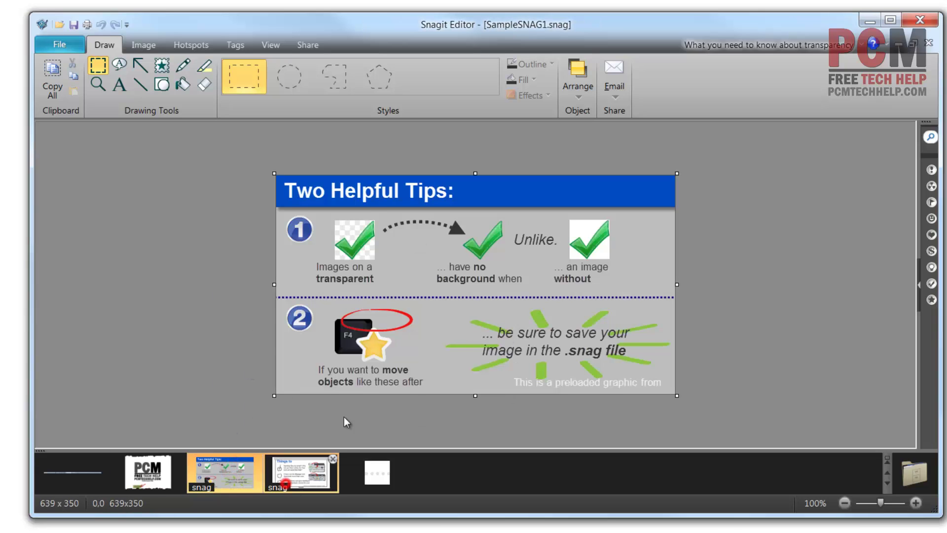
pyautogui.click(296, 472)
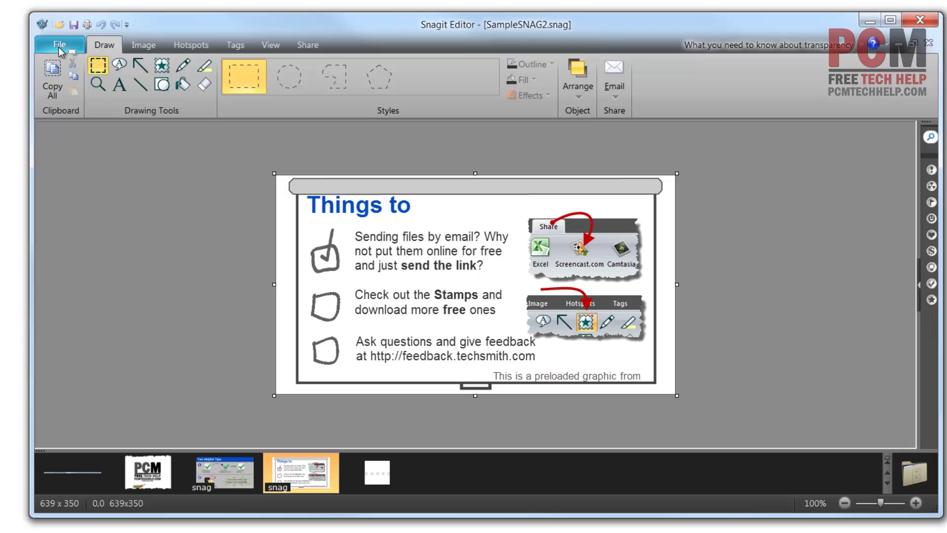
# - Move the 'Things to' heading toward the top centre and underline it
pyautogui.click(148, 45)
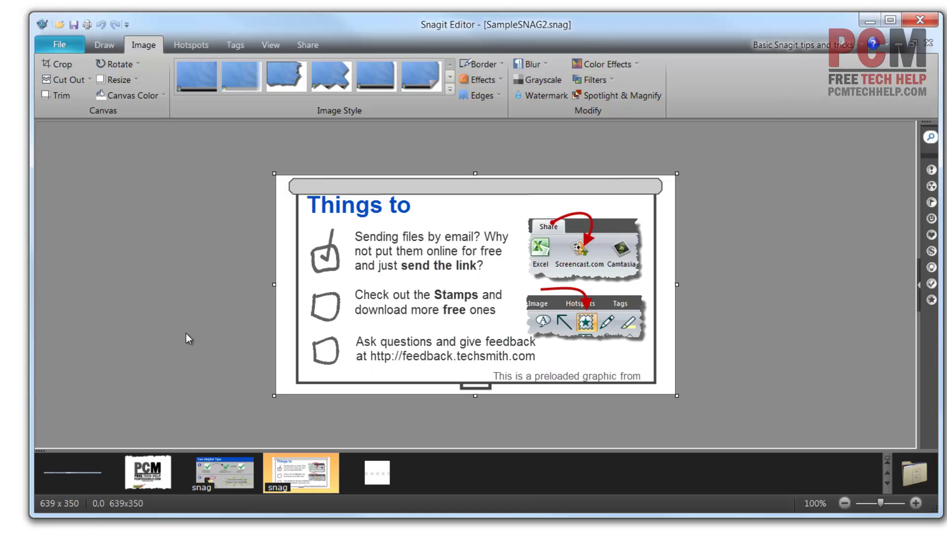
pyautogui.click(57, 64)
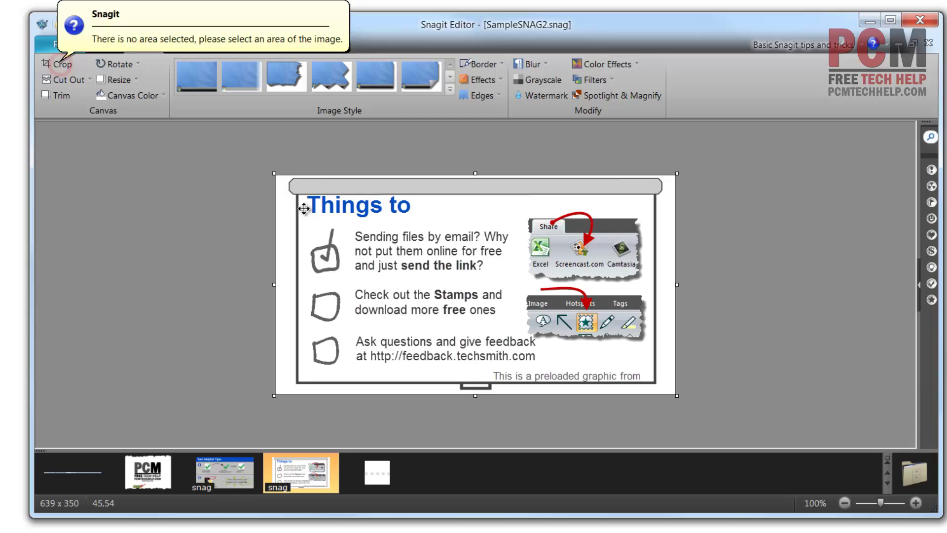
pyautogui.moveTo(305, 209); pyautogui.dragTo(353, 229)
pyautogui.click(390, 210)
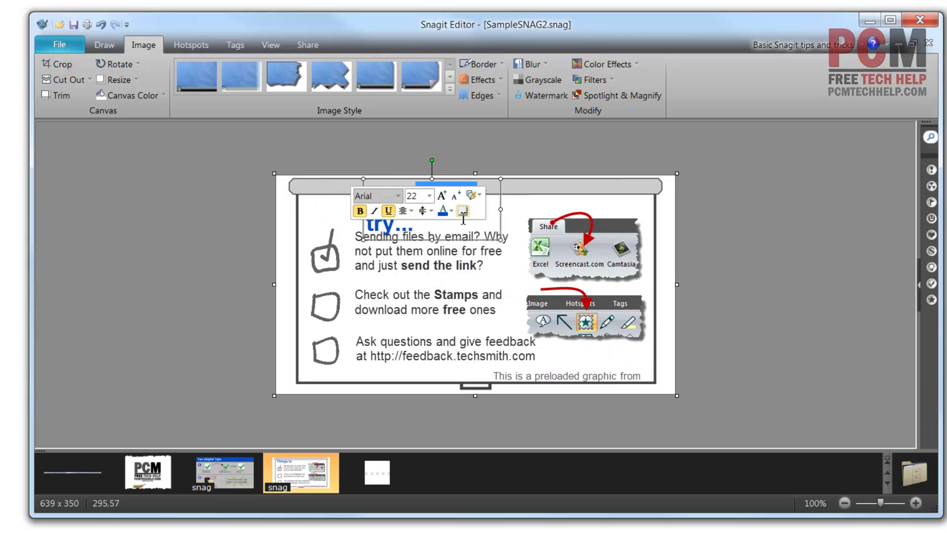
# - Select the Sending files text box, retry Crop, and dismiss the no-area warning
pyautogui.click(477, 246)
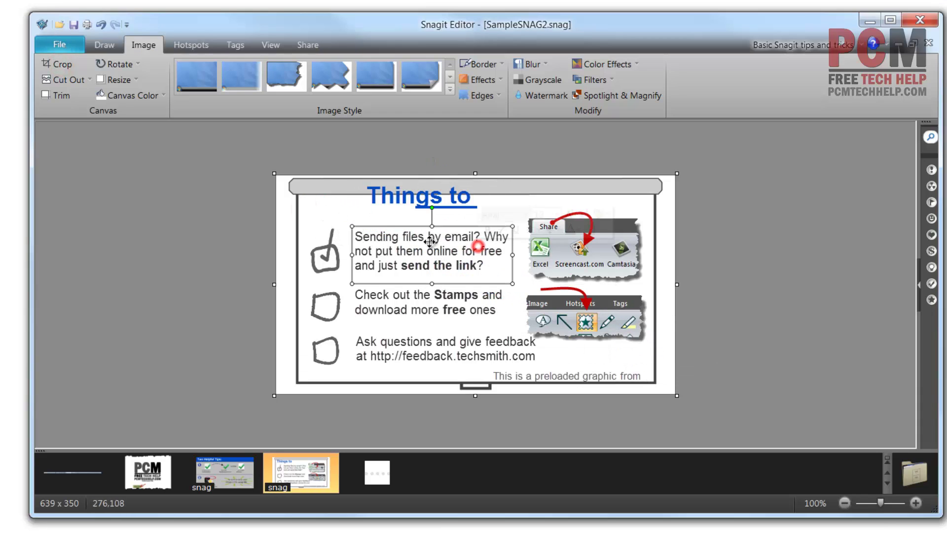
pyautogui.click(65, 66)
pyautogui.click(314, 204)
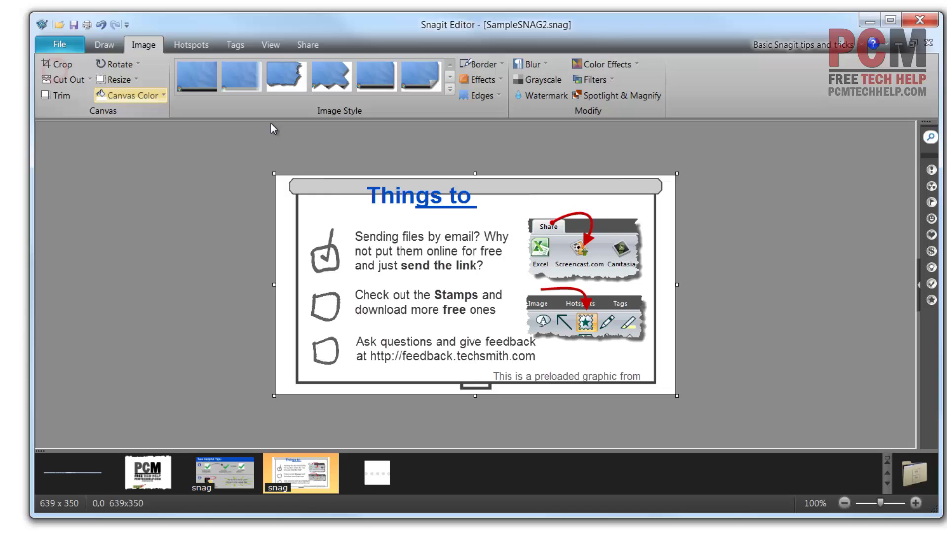
# - Crop the checklist capture to 402 x 272 by trimming its left, right and top
pyautogui.moveTo(274, 284); pyautogui.dragTo(344, 282)
pyautogui.moveTo(641, 285); pyautogui.dragTo(562, 284)
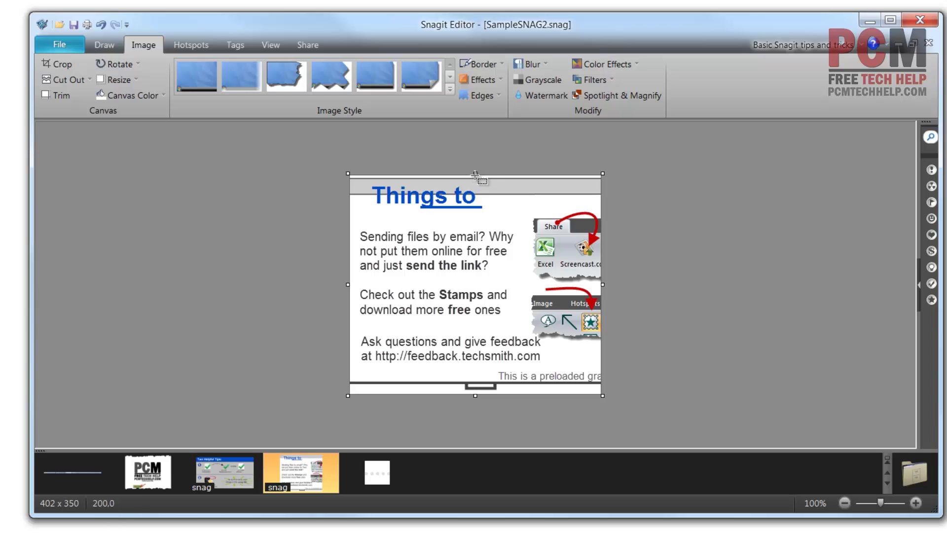
pyautogui.moveTo(475, 176); pyautogui.dragTo(472, 217)
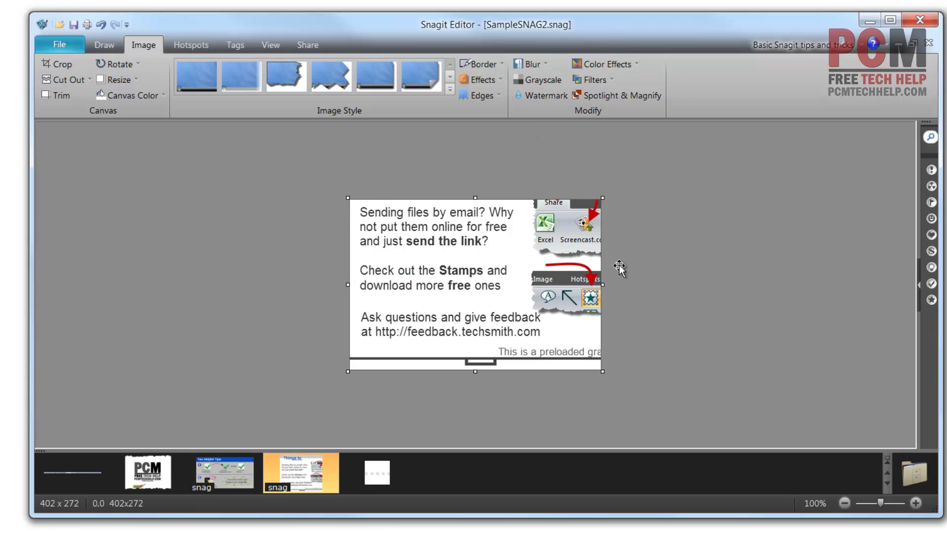
# - Open and close the Watermark settings, then return to the PCM logo capture
pyautogui.click(538, 98)
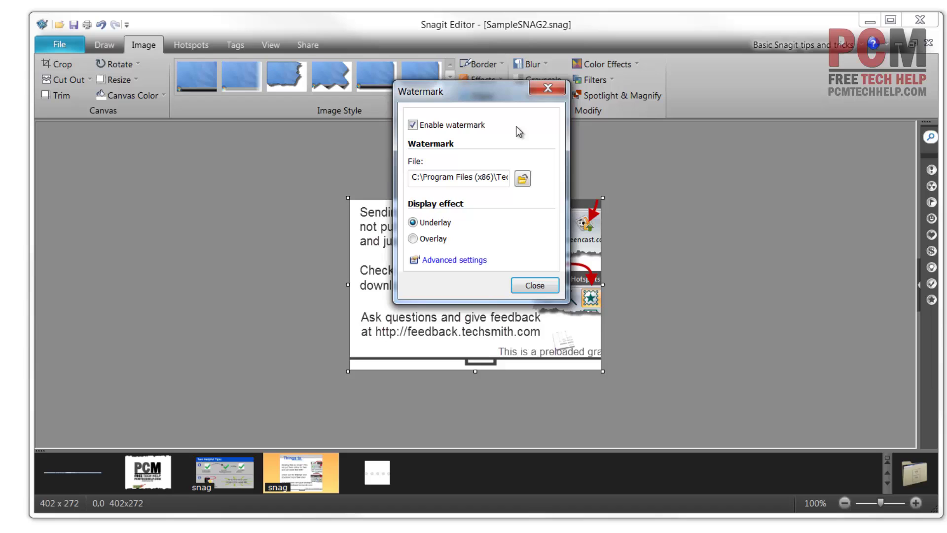
pyautogui.click(547, 89)
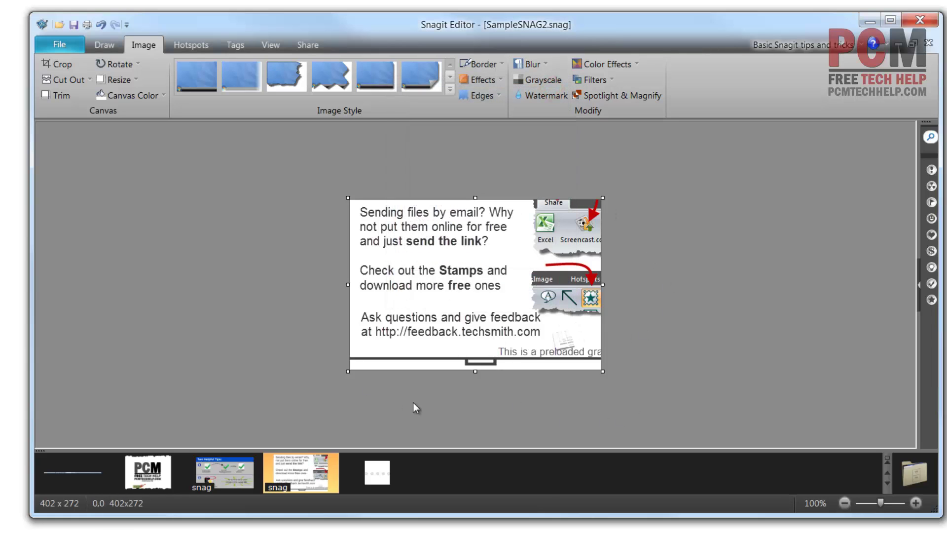
pyautogui.click(148, 472)
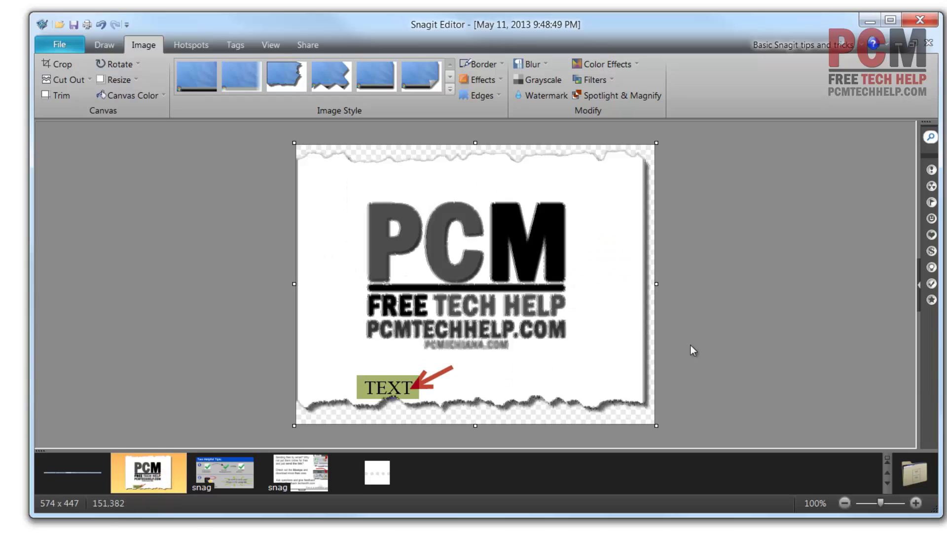
# - Apply Spotlight & Magnify to the marked PCM logo area
pyautogui.click(614, 95)
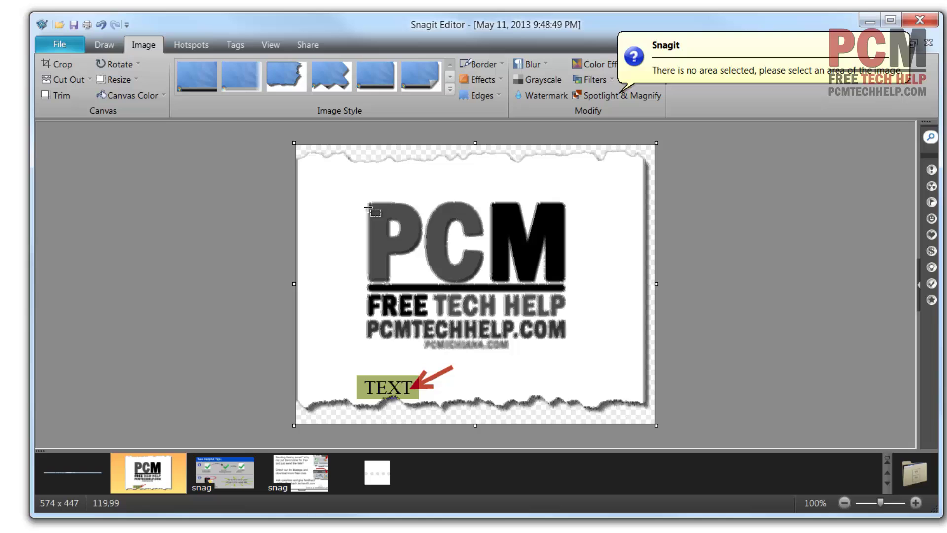
pyautogui.moveTo(340, 191); pyautogui.dragTo(586, 331)
pyautogui.click(620, 99)
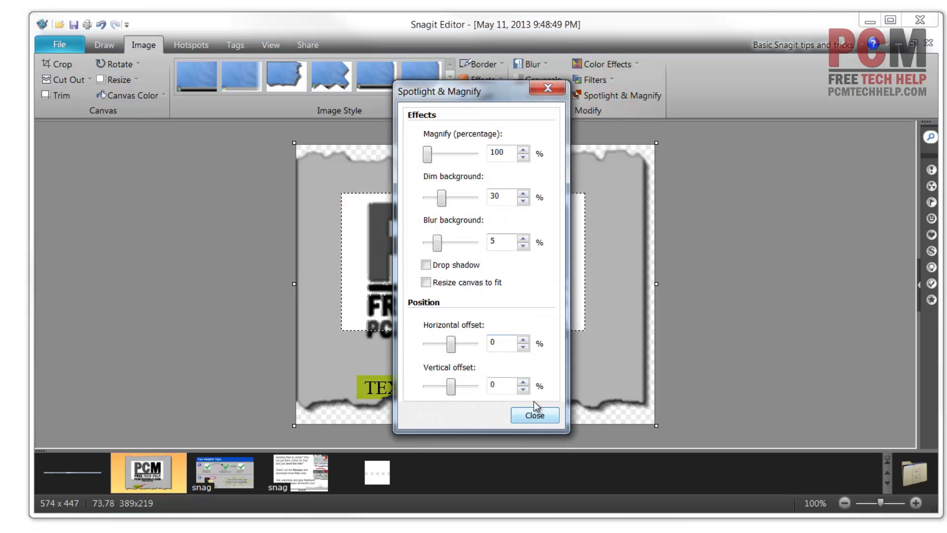
pyautogui.click(535, 415)
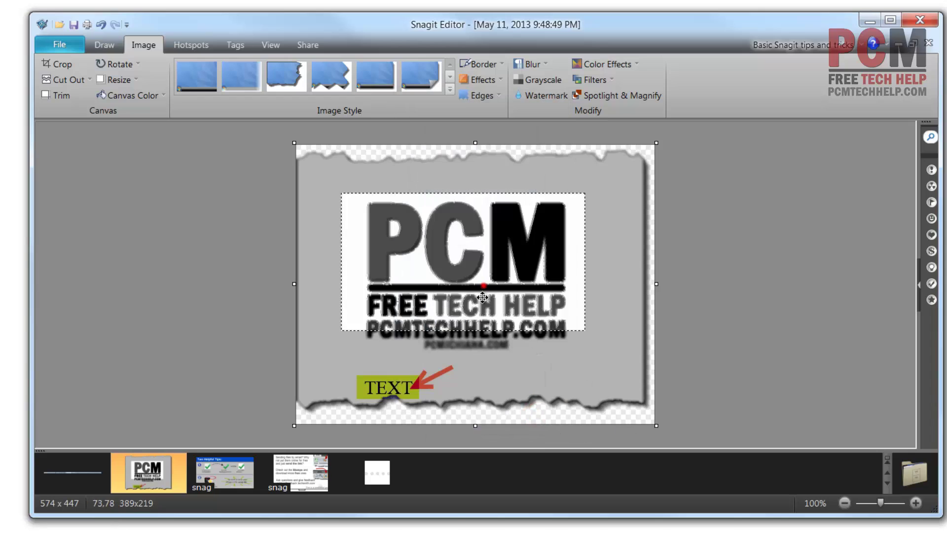
# - Move the spotlighted logo piece lower, then select the entire capture
pyautogui.moveTo(480, 287)
pyautogui.mouseDown()
pyautogui.moveTo(489, 270)
pyautogui.moveTo(482, 305)
pyautogui.mouseUp()
pyautogui.click(678, 232)
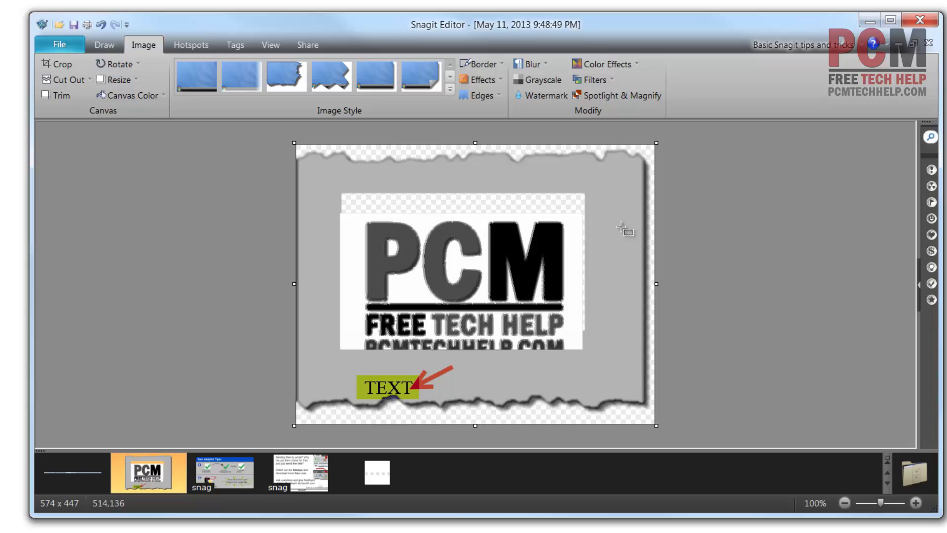
pyautogui.hotkey('ctrl', 'a')
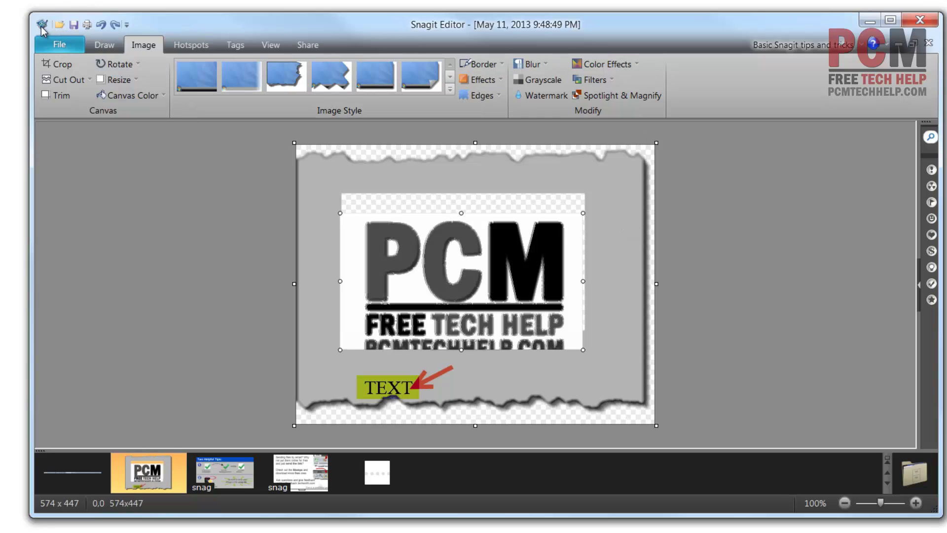
pyautogui.click(55, 43)
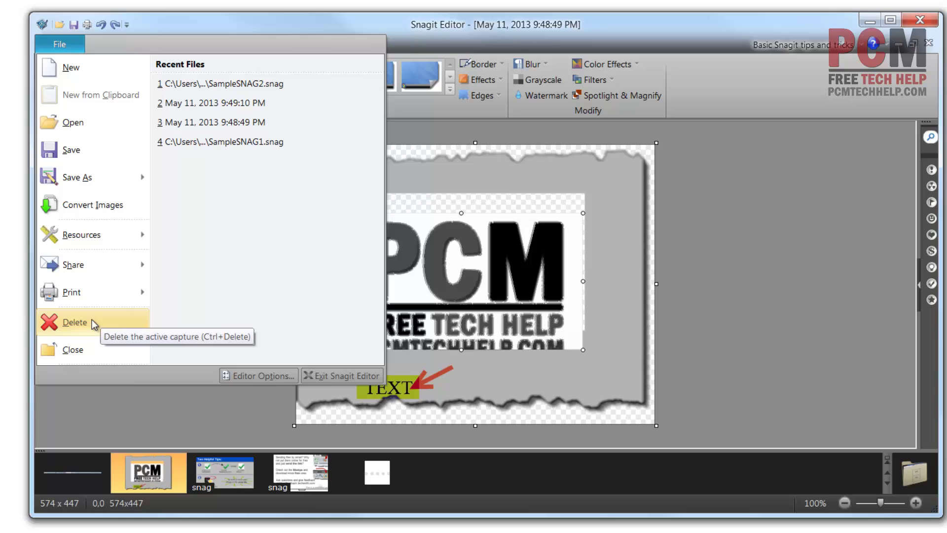
# - Remove the logo capture from the Snagit Library only, then close the editor without saving SampleSNAG2
pyautogui.click(94, 205)
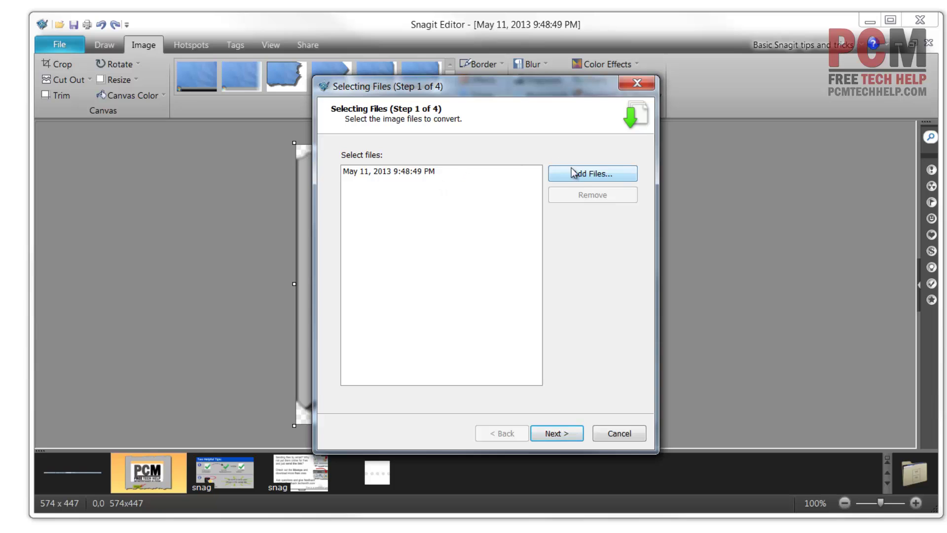
pyautogui.click(624, 433)
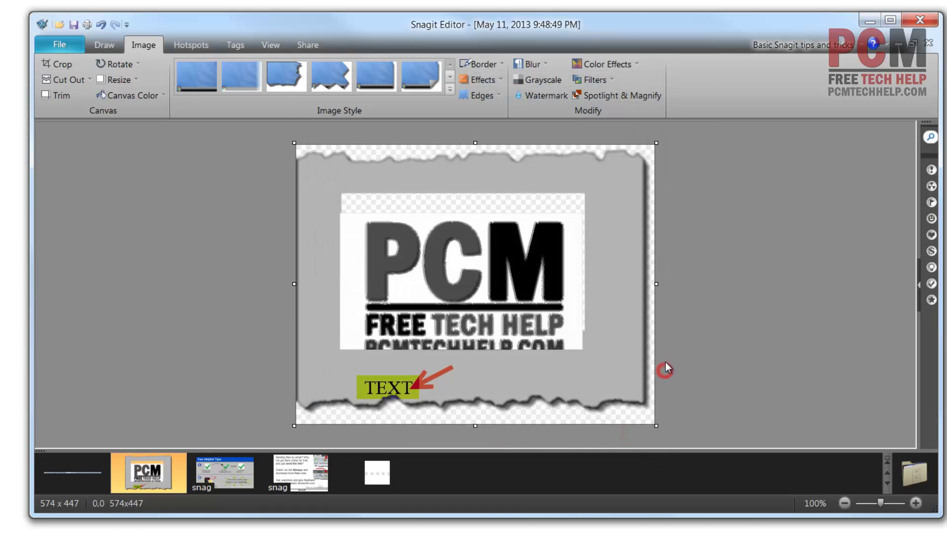
pyautogui.click(59, 44)
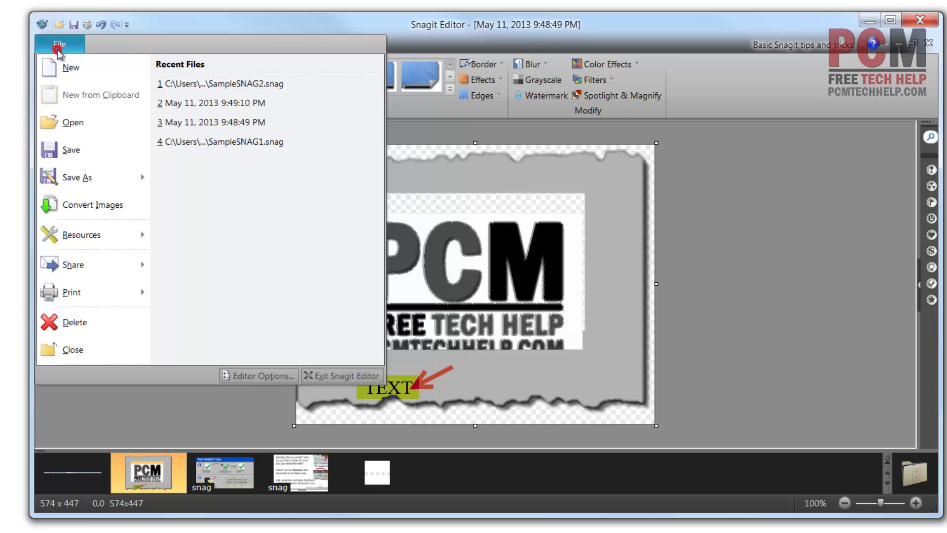
pyautogui.click(123, 316)
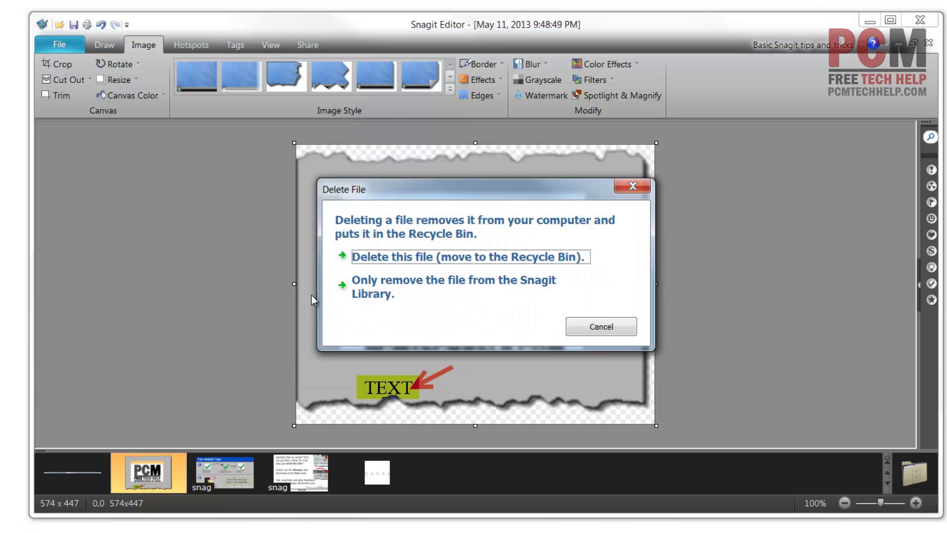
pyautogui.click(418, 283)
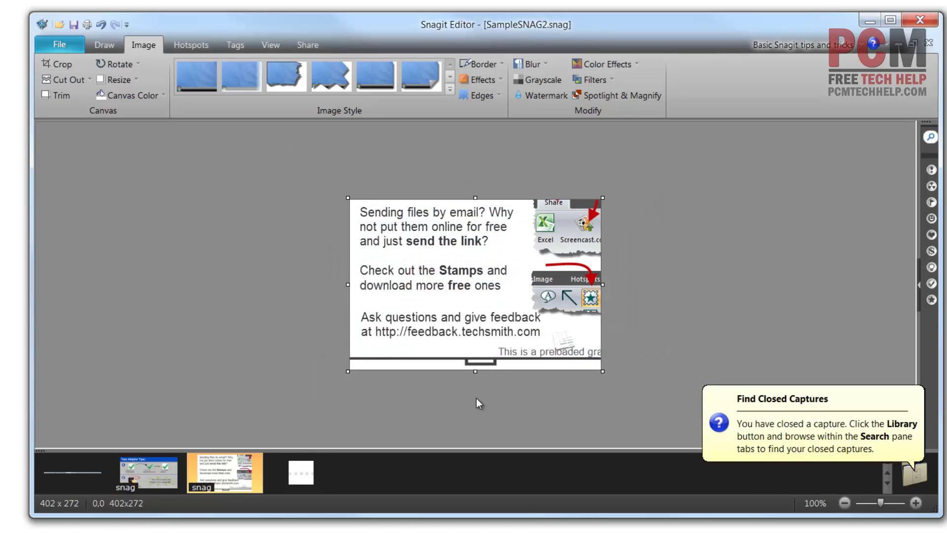
pyautogui.click(927, 23)
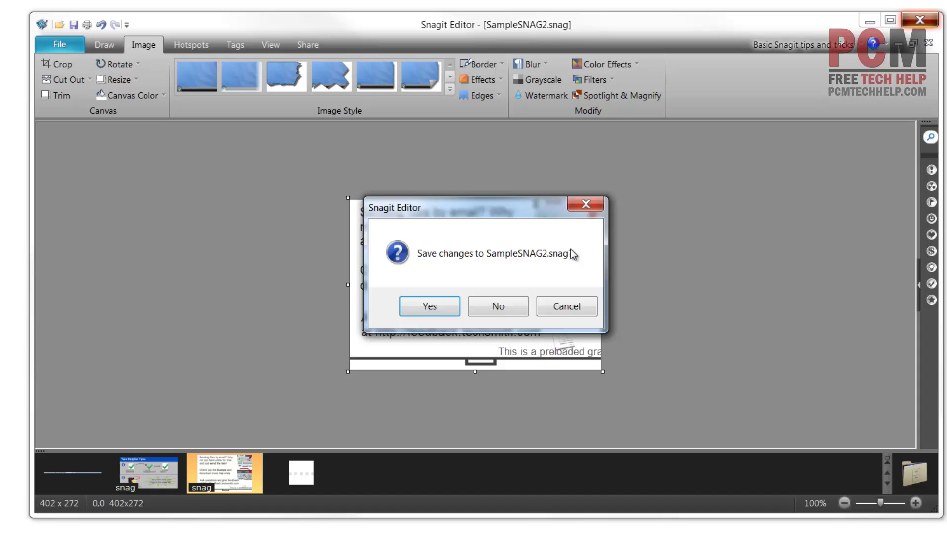
pyautogui.click(567, 308)
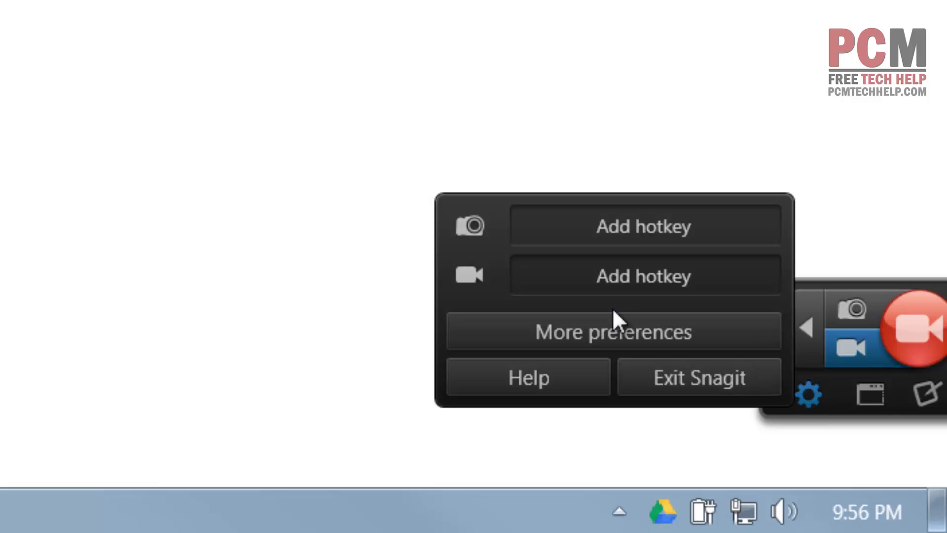
# - Assign F2 as the video capture hotkey and F3 as the image capture hotkey
pyautogui.click(633, 282)
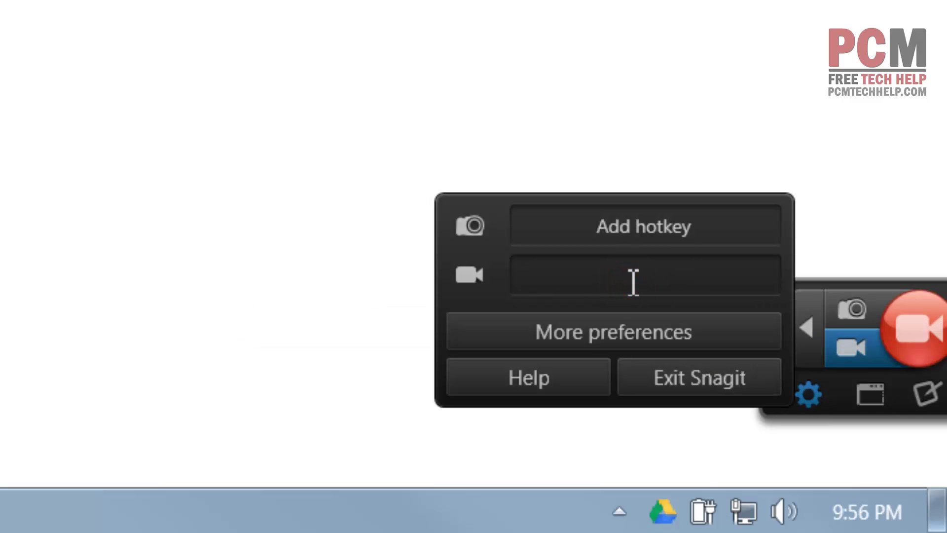
pyautogui.press('F2')
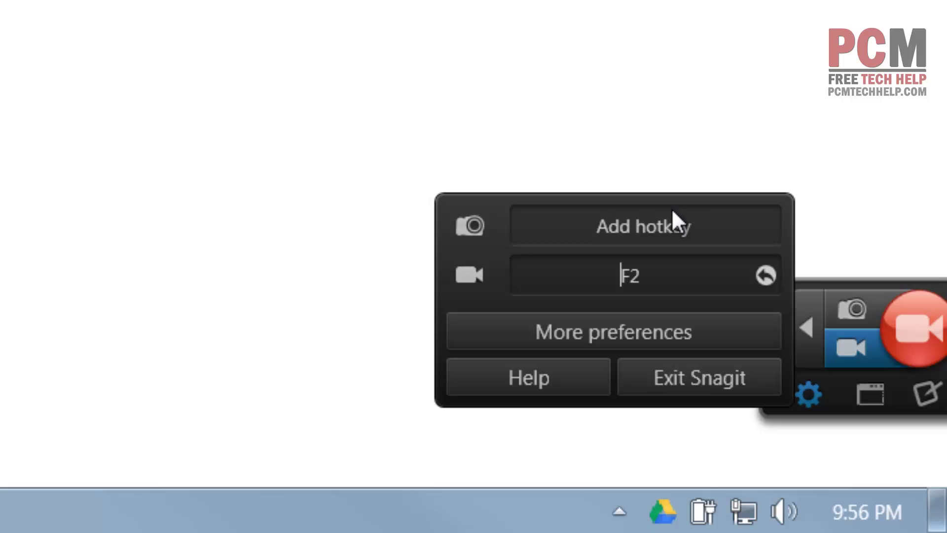
pyautogui.click(677, 233)
pyautogui.press('F3')
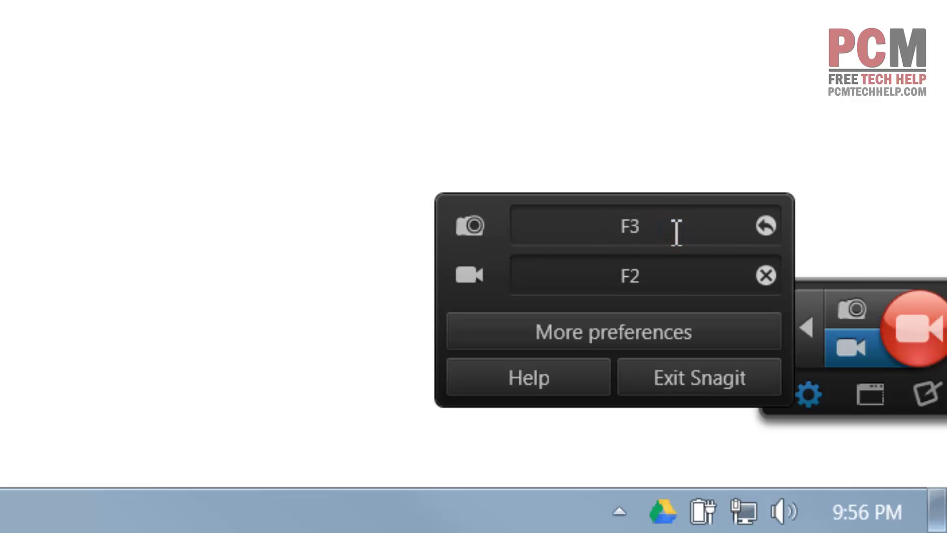
pyautogui.click(670, 272)
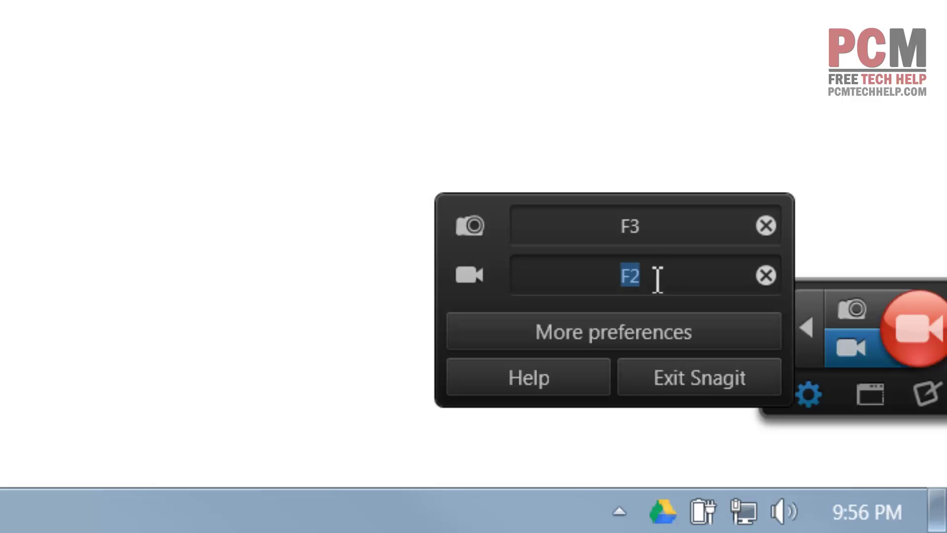
# - Review the Hotkeys tab in More preferences, then close the preferences
pyautogui.click(645, 323)
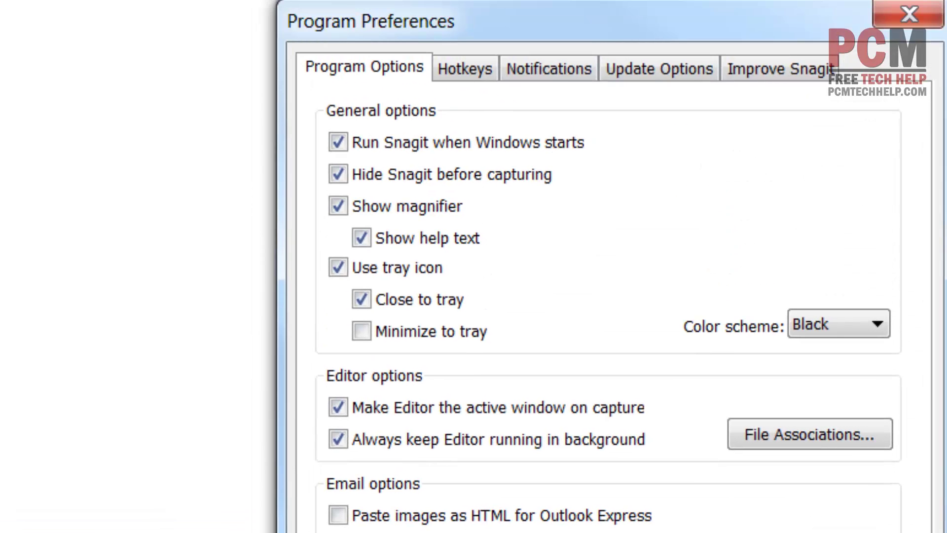
pyautogui.click(467, 73)
pyautogui.click(389, 75)
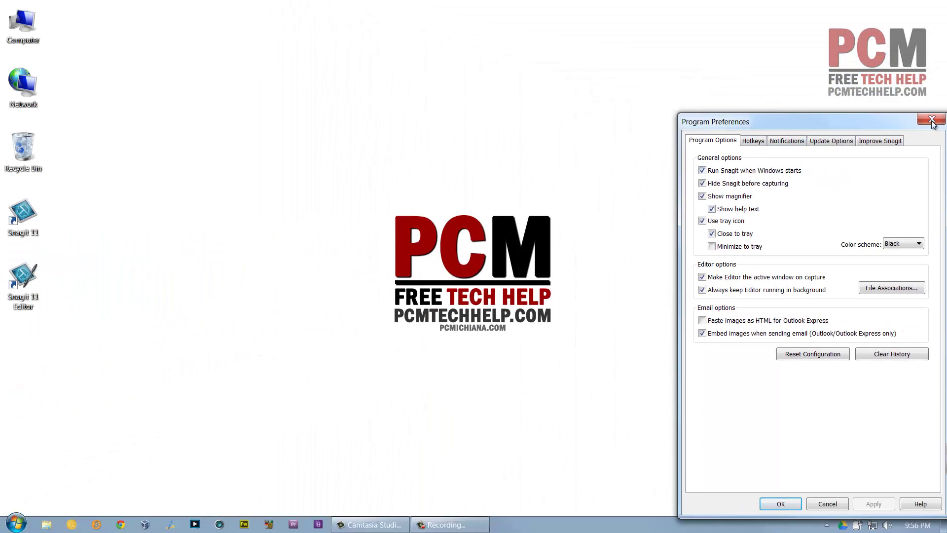
pyautogui.click(932, 121)
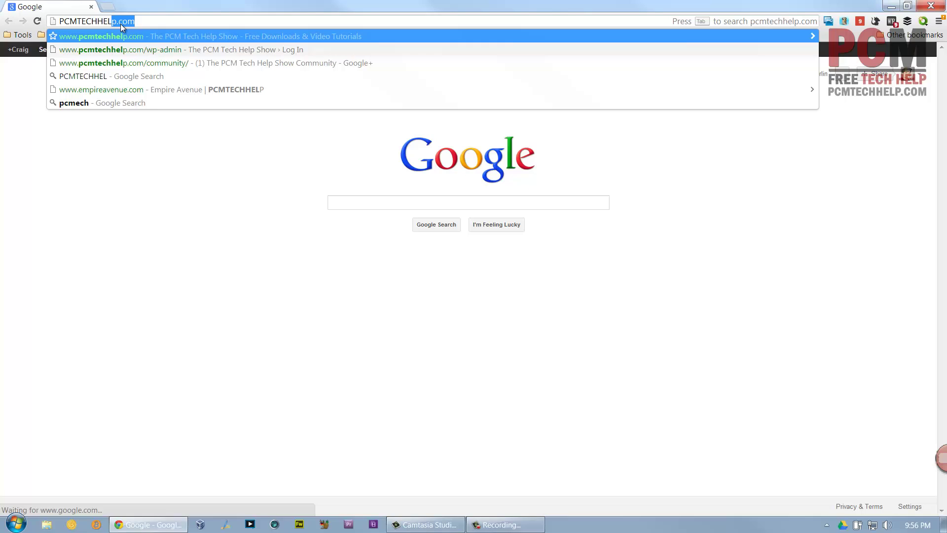
# - Load pcmtechhelp.com and drag a capture area around the site header
pyautogui.press('Return')
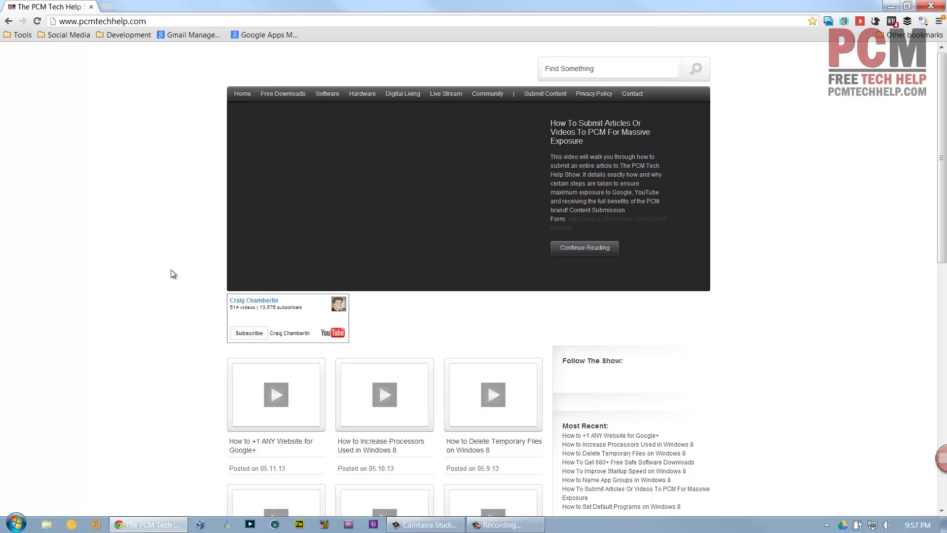
pyautogui.press('Print')
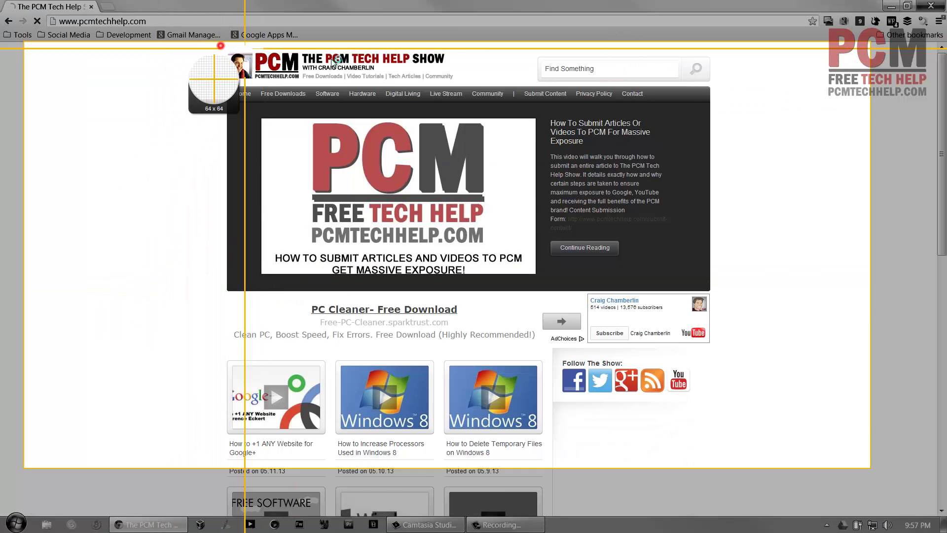
pyautogui.moveTo(220, 45); pyautogui.dragTo(483, 80)
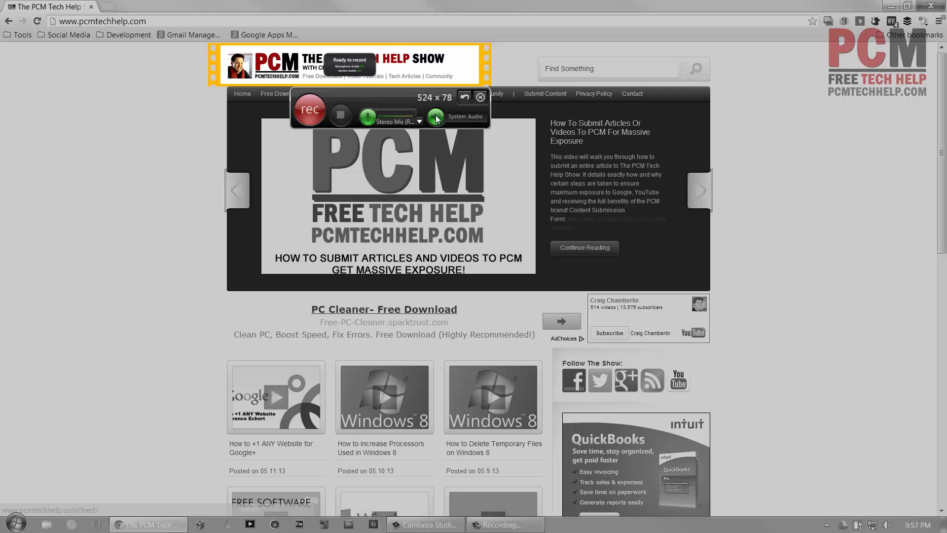
pyautogui.click(480, 97)
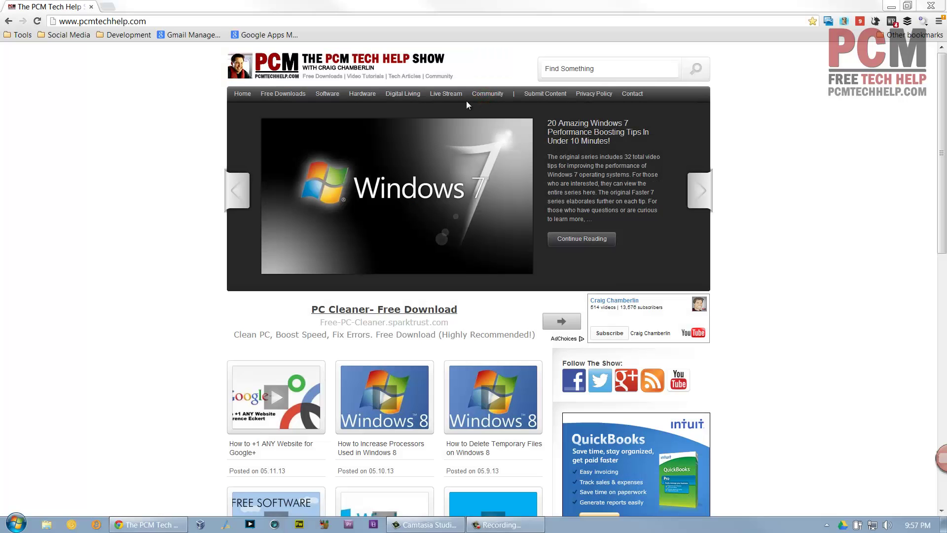
# - Retry the capture, closing the video recorder, to get the 531 x 84 header into Snagit Editor
pyautogui.press('Print')
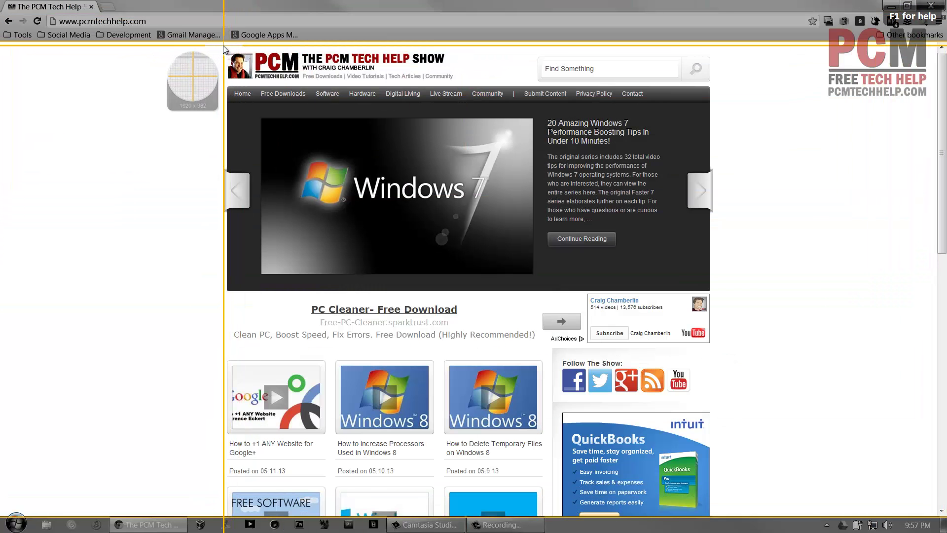
pyautogui.press('Escape')
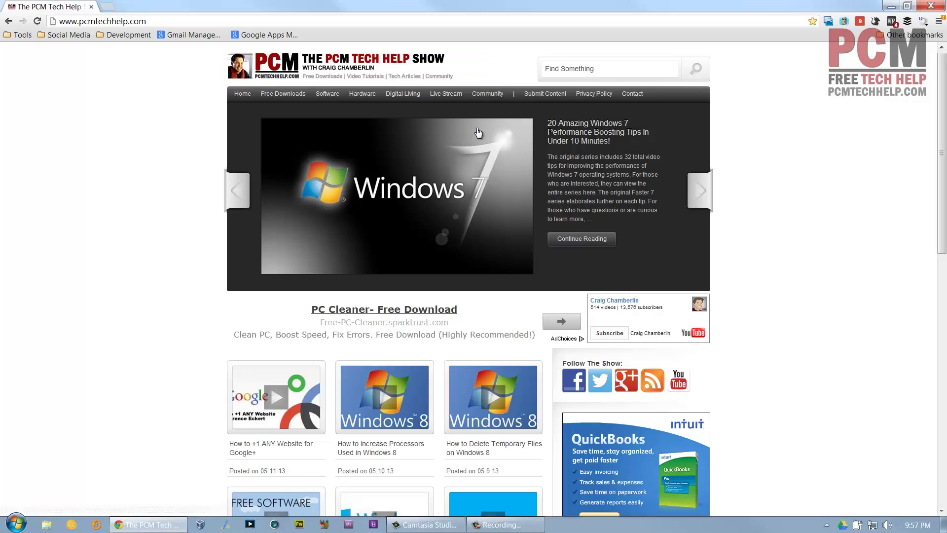
pyautogui.press('F9')
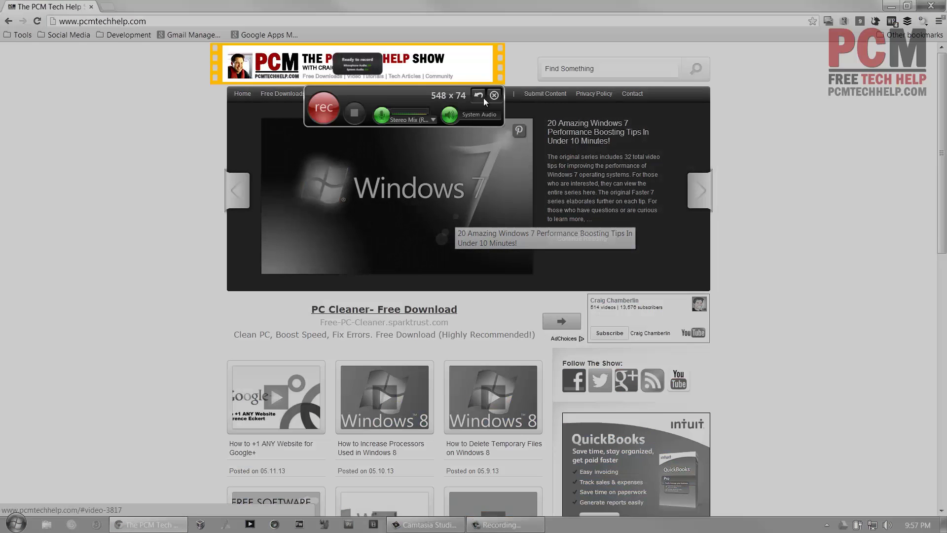
pyautogui.click(494, 96)
pyautogui.press('Print')
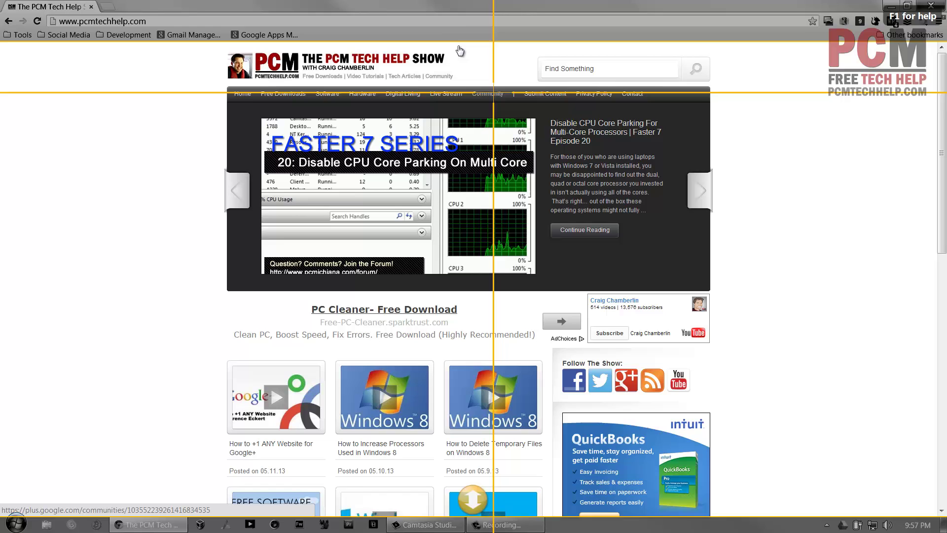
pyautogui.press('Escape')
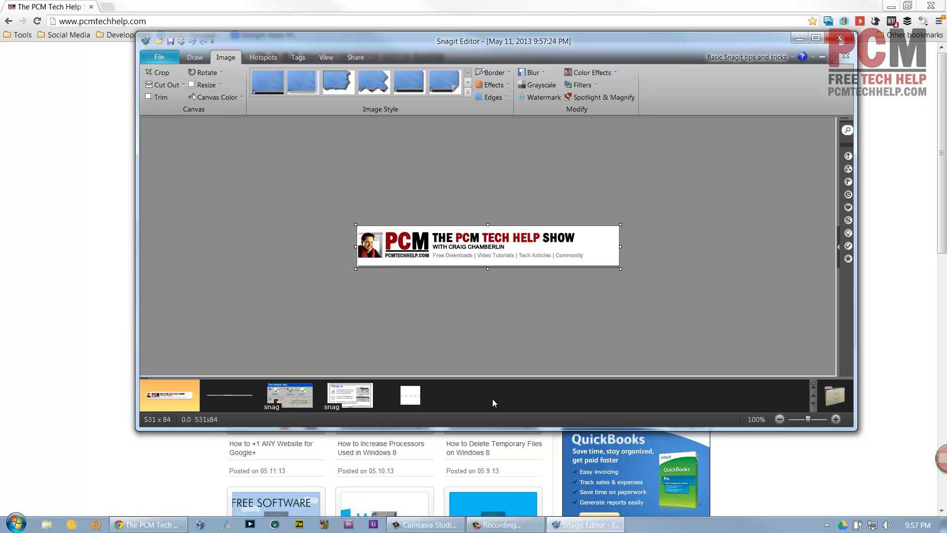
# - Close Snagit Editor to return to the pcmtechhelp.com homepage in Chrome
pyautogui.click(839, 38)
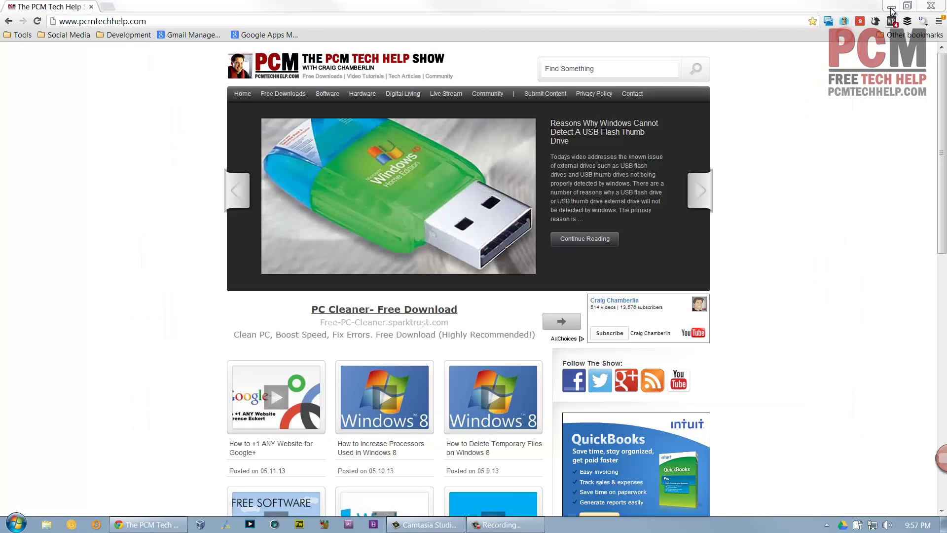